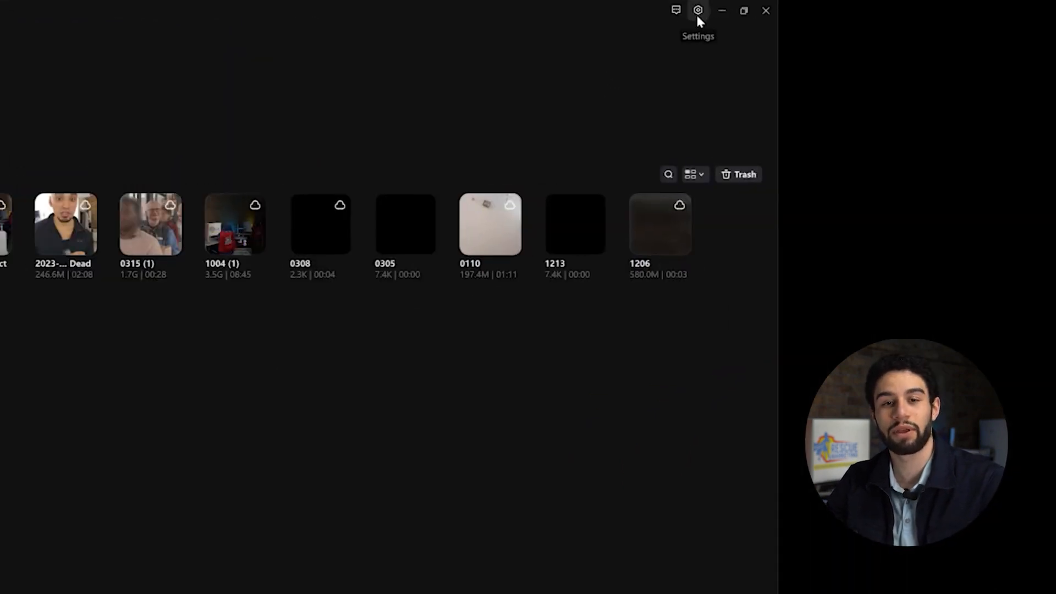
Open the settings from the home page and again from the open project, and close them without saving
{"action": "left_click", "coordinate": [697, 16]}
{"action": "left_click", "coordinate": [691, 33]}
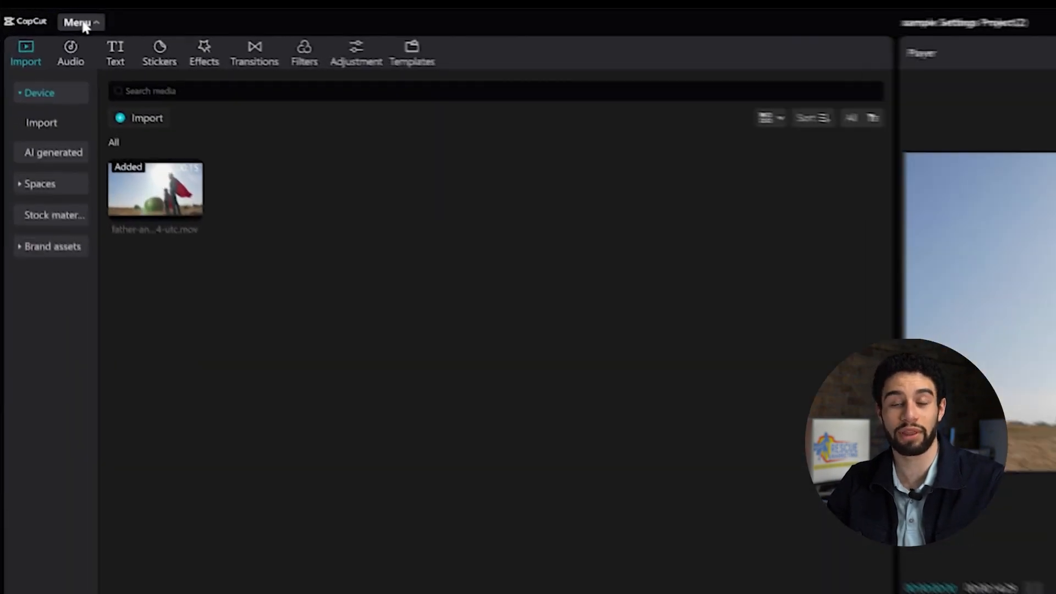
{"action": "left_click", "coordinate": [44, 13]}
{"action": "left_click", "coordinate": [87, 178]}
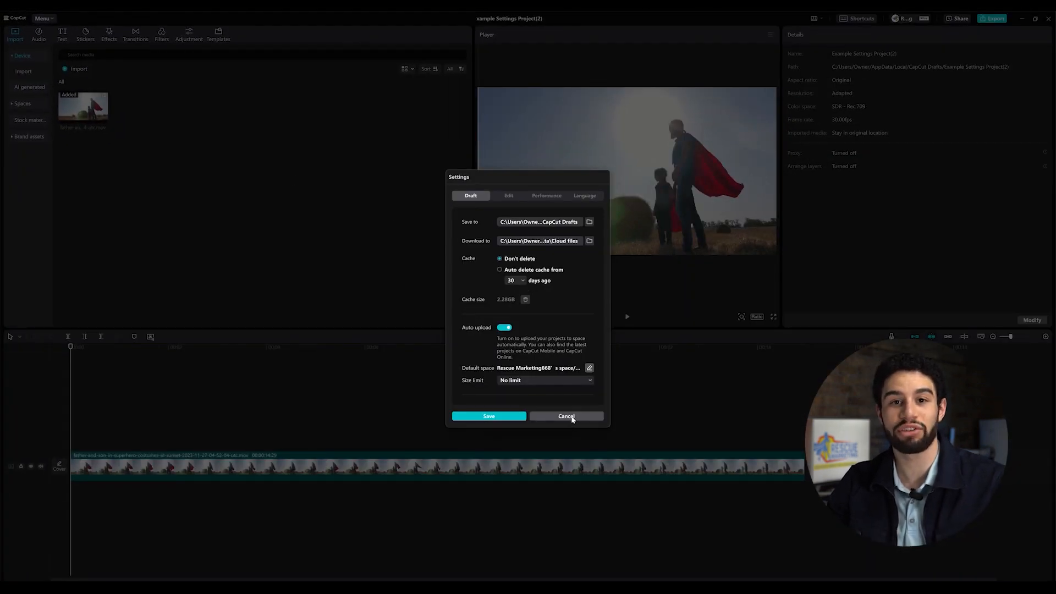
{"action": "left_click", "coordinate": [572, 418]}
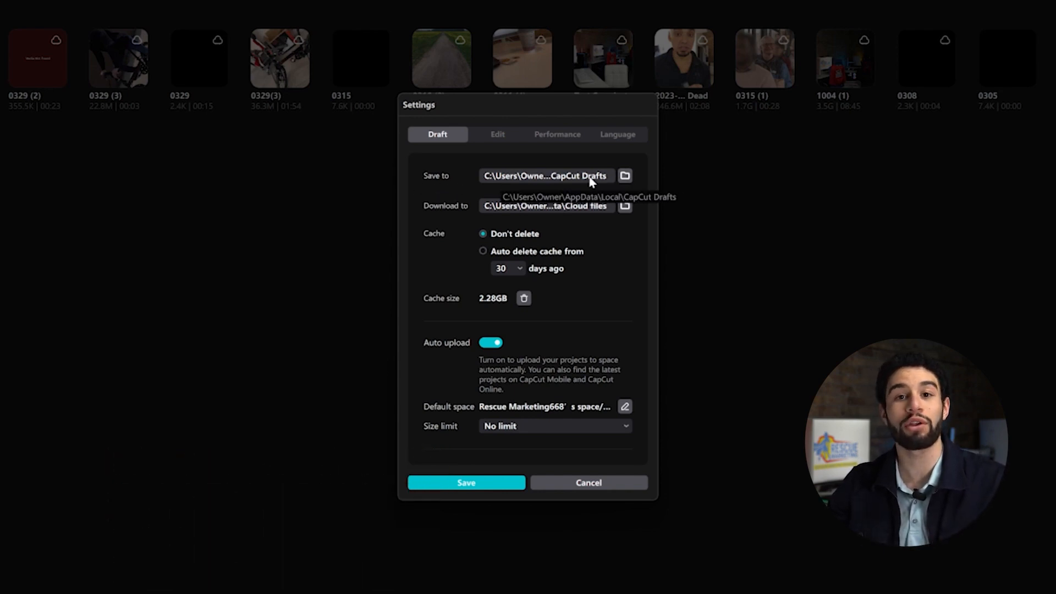
Browse the Desktop for another project save folder and look at the download folder selection, leaving both without choosing
{"action": "left_click", "coordinate": [625, 176]}
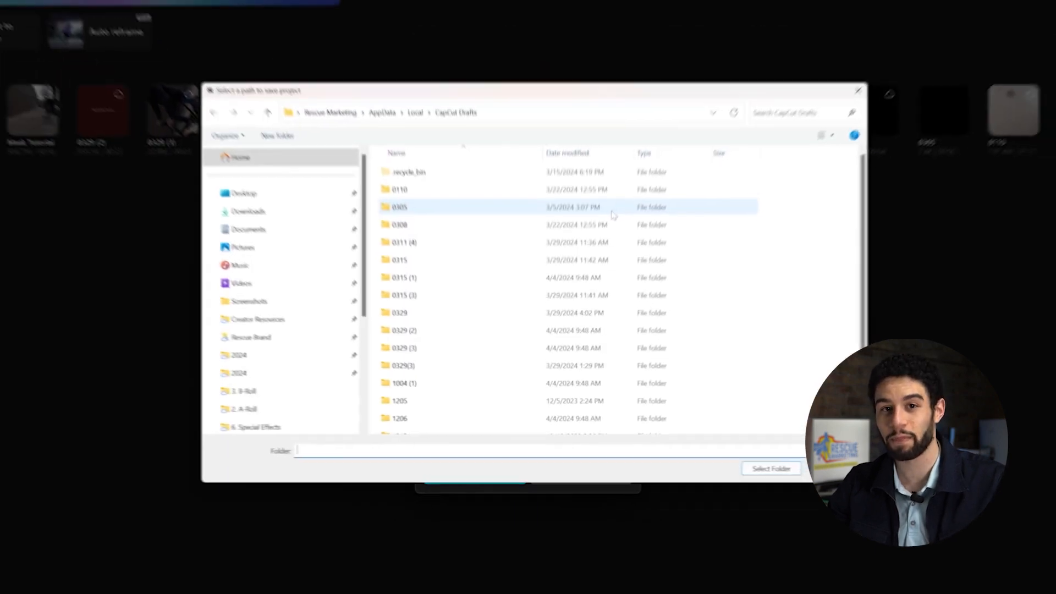
{"action": "scroll", "coordinate": [550, 297], "scroll_direction": "up", "scroll_amount": 2}
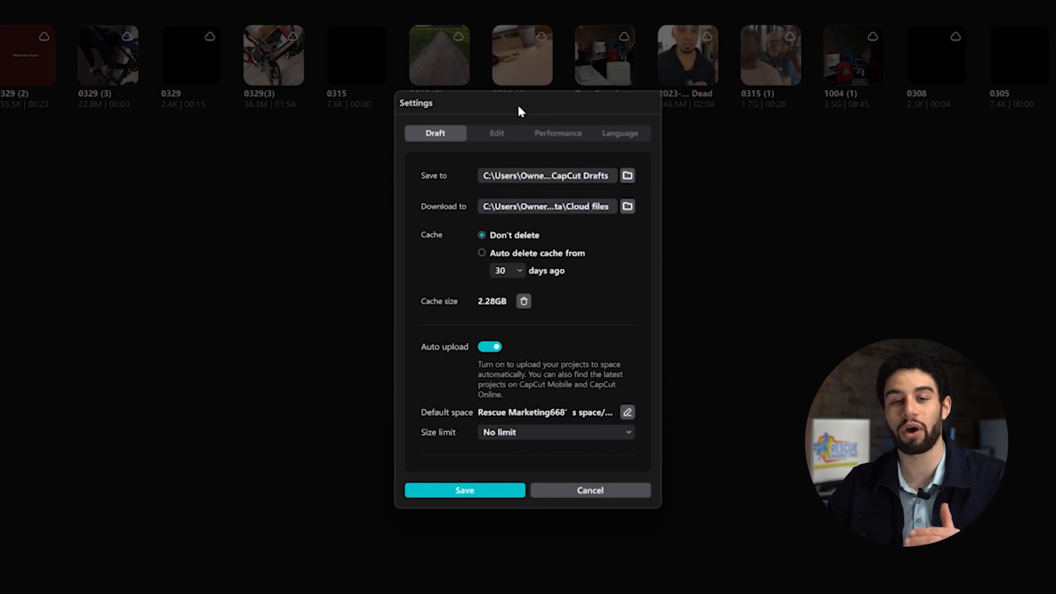
{"action": "left_click", "coordinate": [628, 176]}
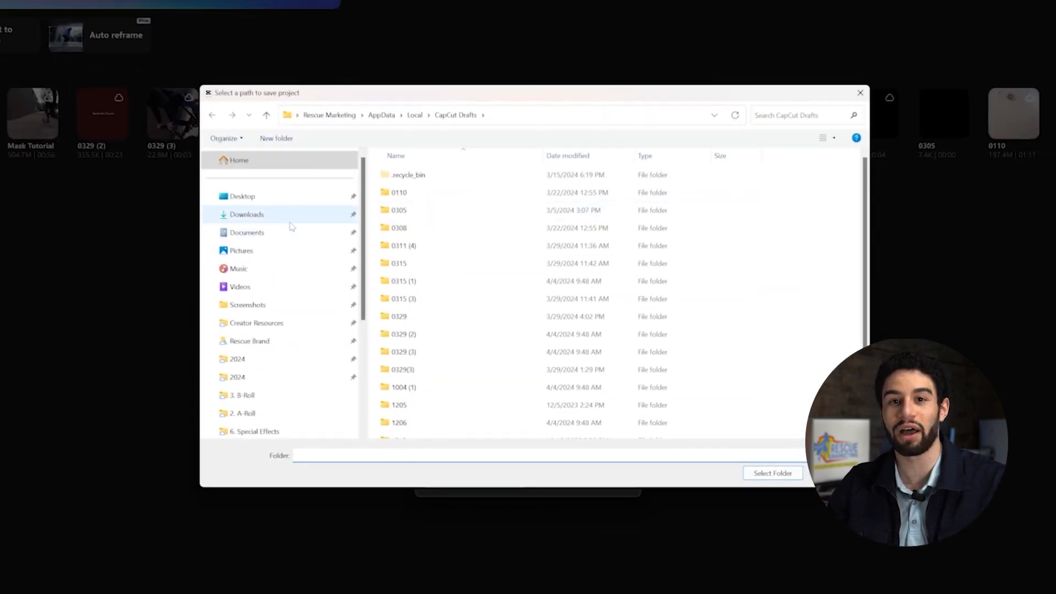
{"action": "left_click", "coordinate": [283, 196]}
{"action": "left_click", "coordinate": [569, 349]}
{"action": "double_click", "coordinate": [569, 349]}
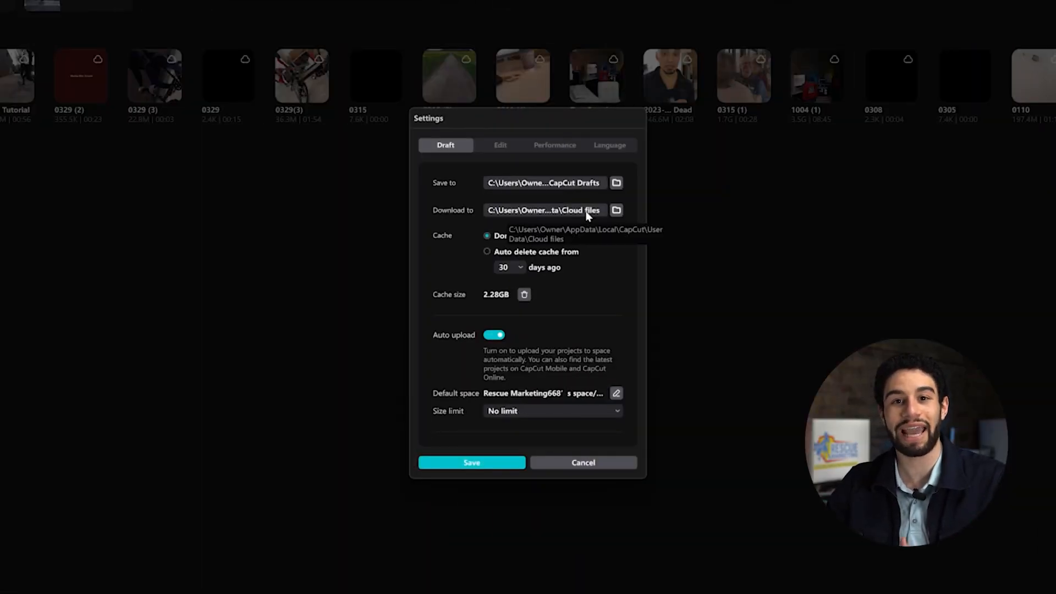
{"action": "left_click", "coordinate": [616, 211]}
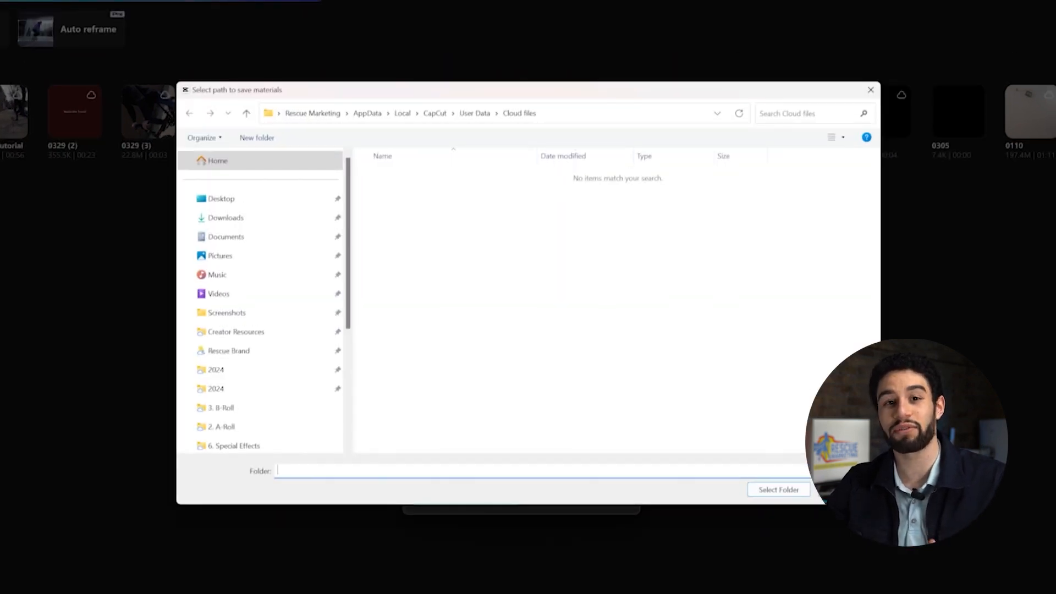
{"action": "left_click", "coordinate": [843, 489]}
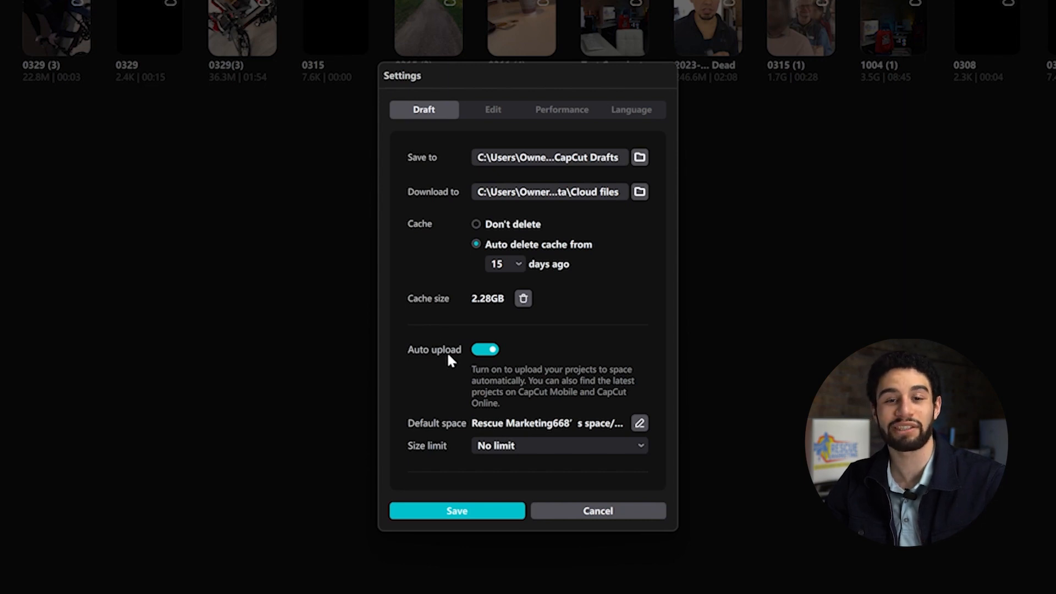
Toggle Auto upload and switch the default upload space to Rescue Marketing's space and back to Rescue Marketing668's space
{"action": "left_click", "coordinate": [486, 350]}
{"action": "left_click", "coordinate": [481, 371]}
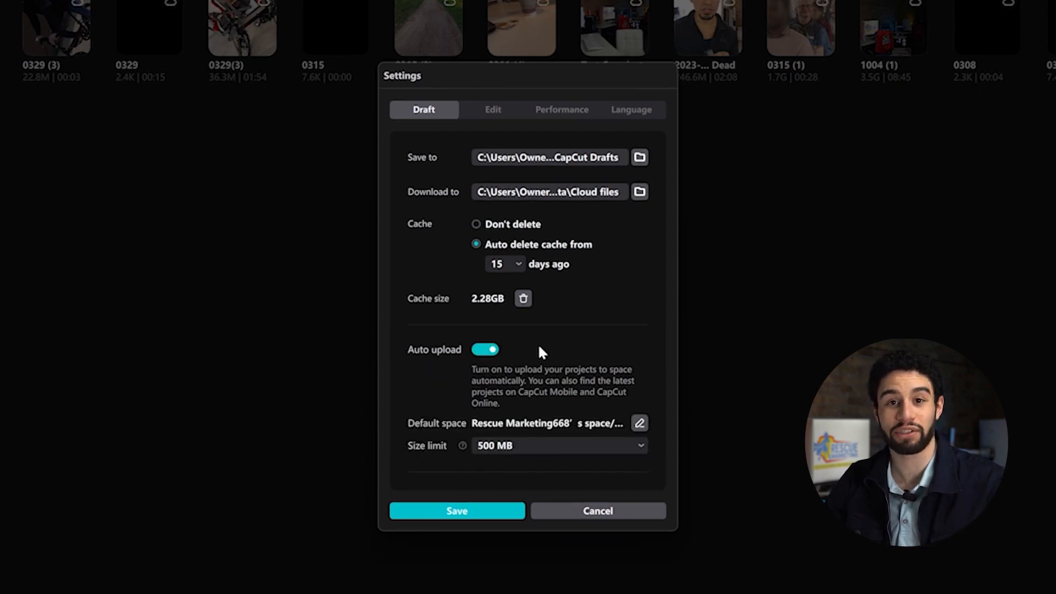
{"action": "left_click", "coordinate": [638, 423]}
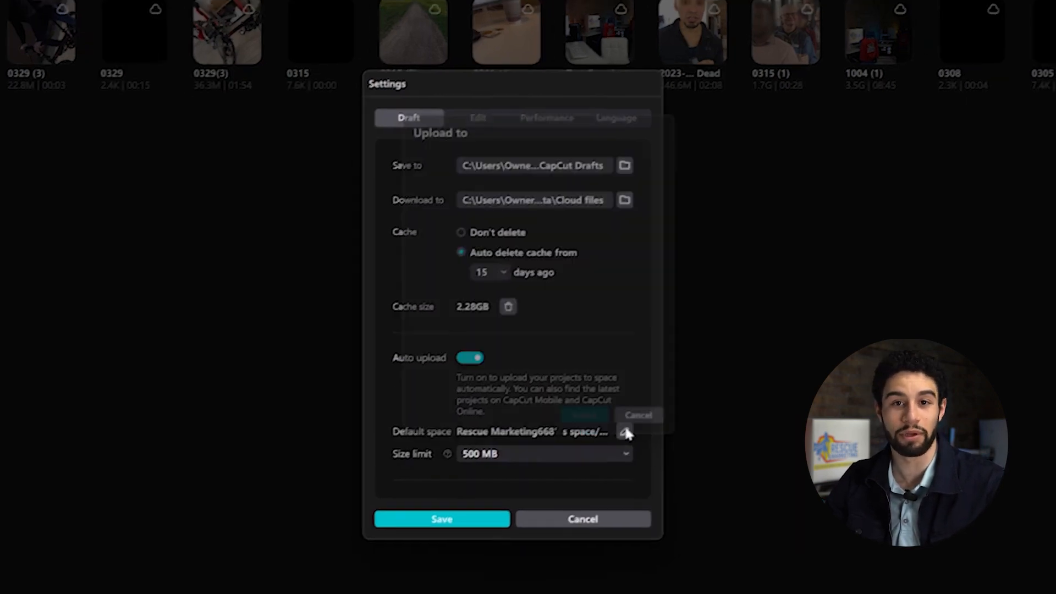
{"action": "left_click", "coordinate": [513, 265]}
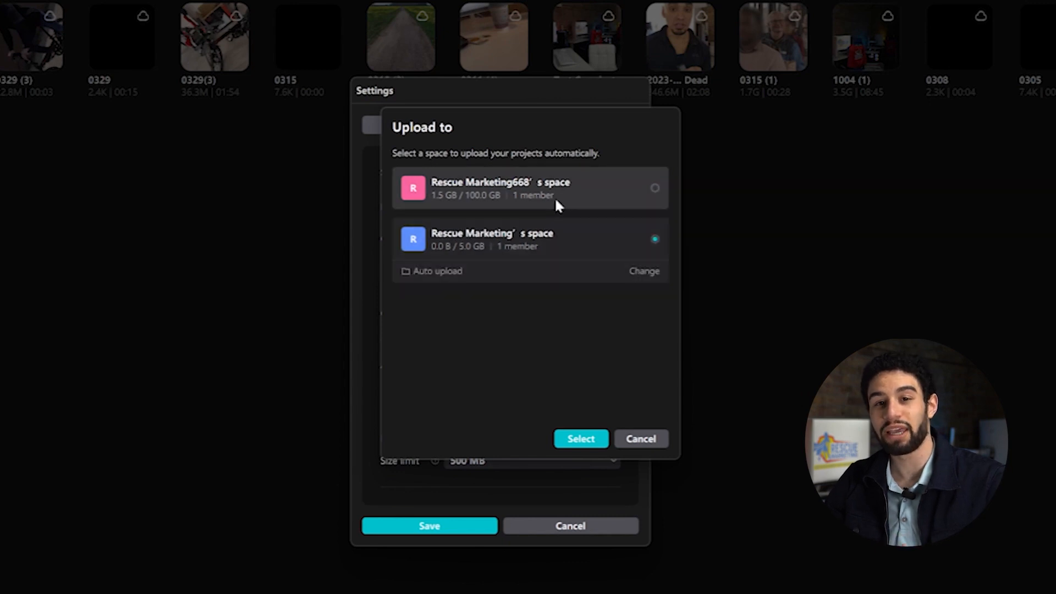
{"action": "left_click", "coordinate": [557, 197]}
{"action": "left_click", "coordinate": [581, 437]}
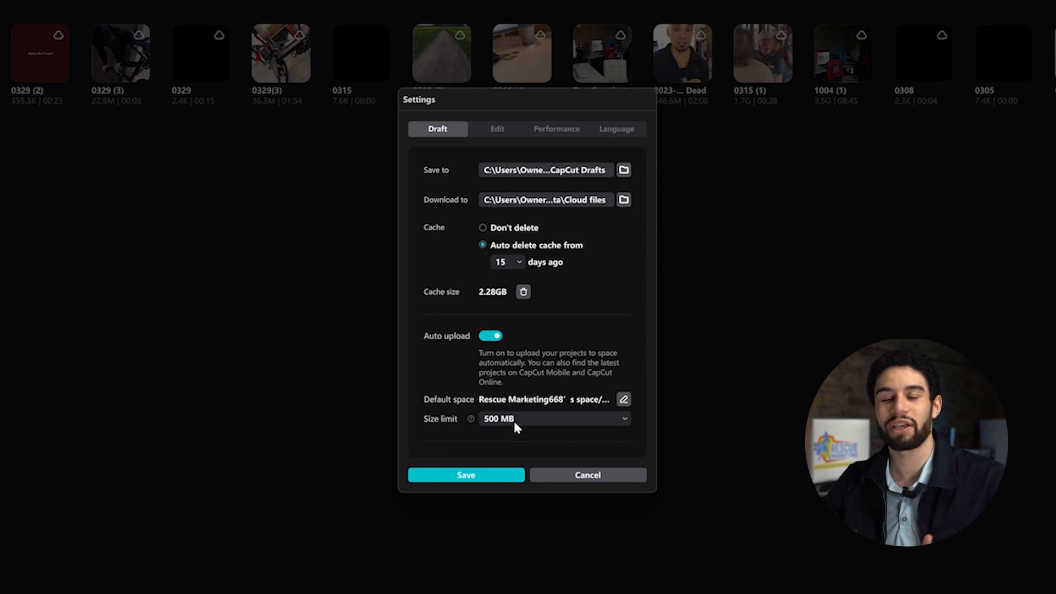
Try an upload size limit of 10 MB and set the limit to No limit
{"action": "left_click", "coordinate": [514, 420]}
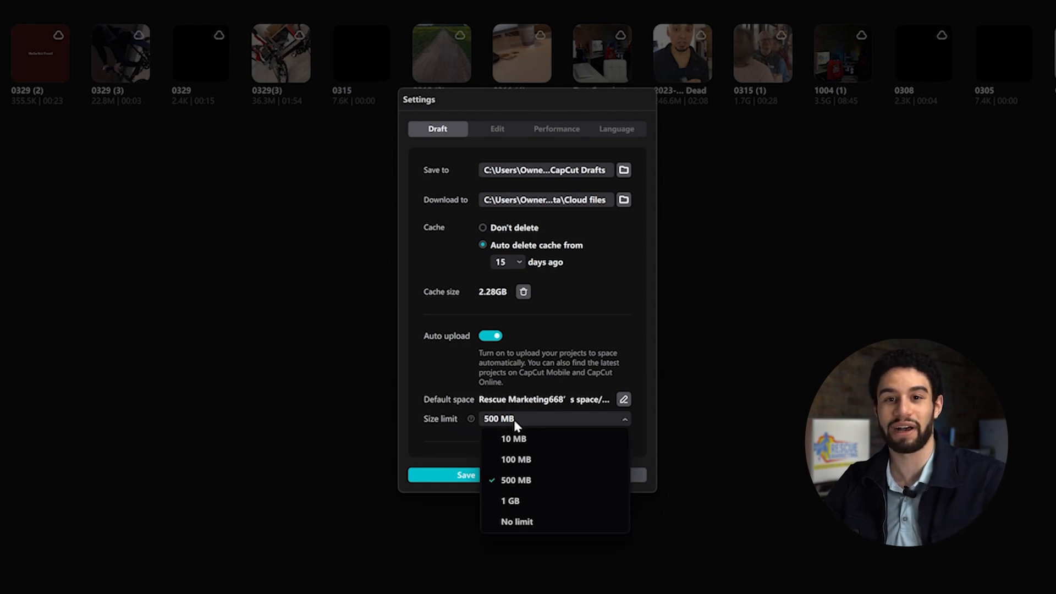
{"action": "left_click", "coordinate": [511, 440]}
{"action": "left_click", "coordinate": [504, 419]}
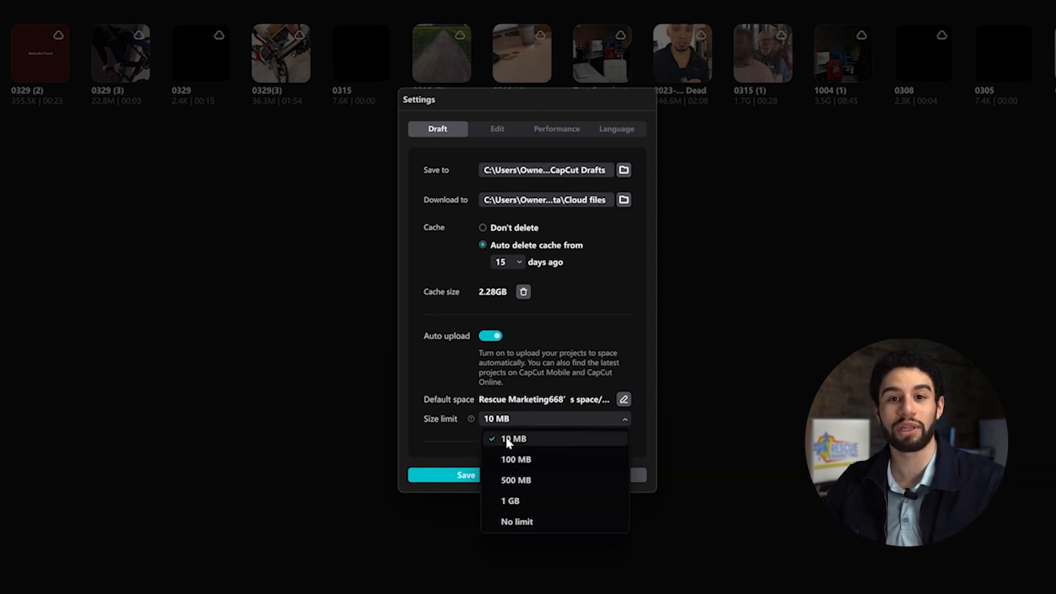
{"action": "left_click", "coordinate": [514, 522]}
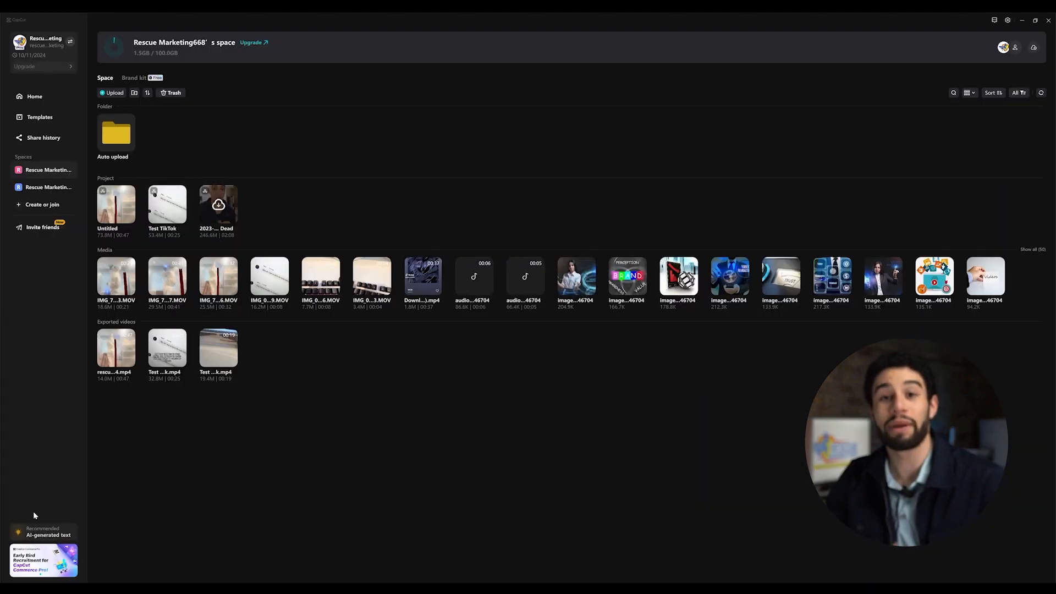
{"action": "left_click", "coordinate": [377, 368]}
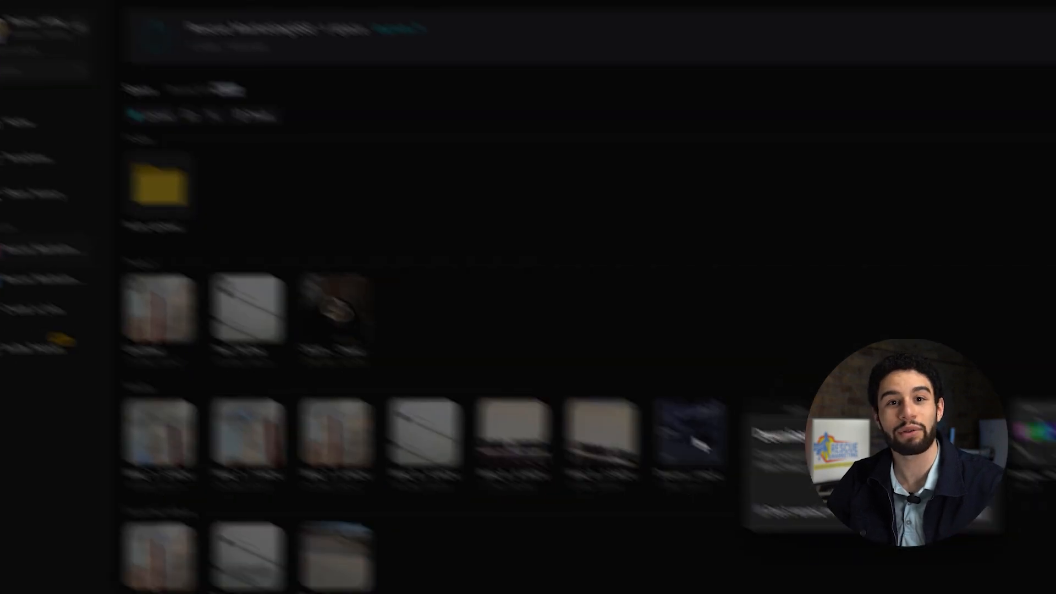
{"action": "left_click", "coordinate": [552, 339]}
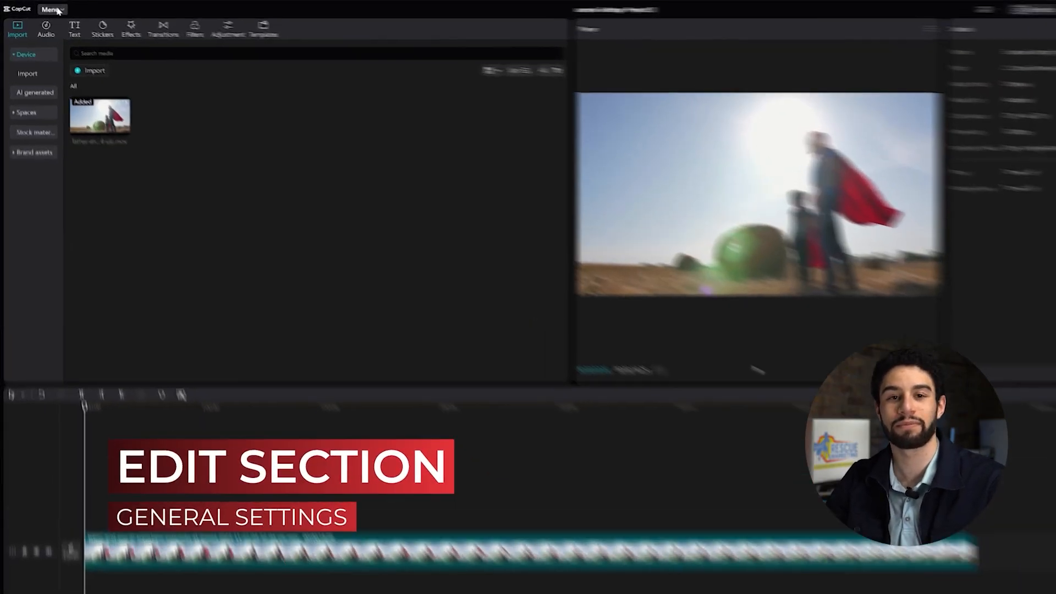
Open the project's Edit settings, examine the step forward frames value and save the settings
{"action": "left_click", "coordinate": [45, 9]}
{"action": "left_click", "coordinate": [82, 145]}
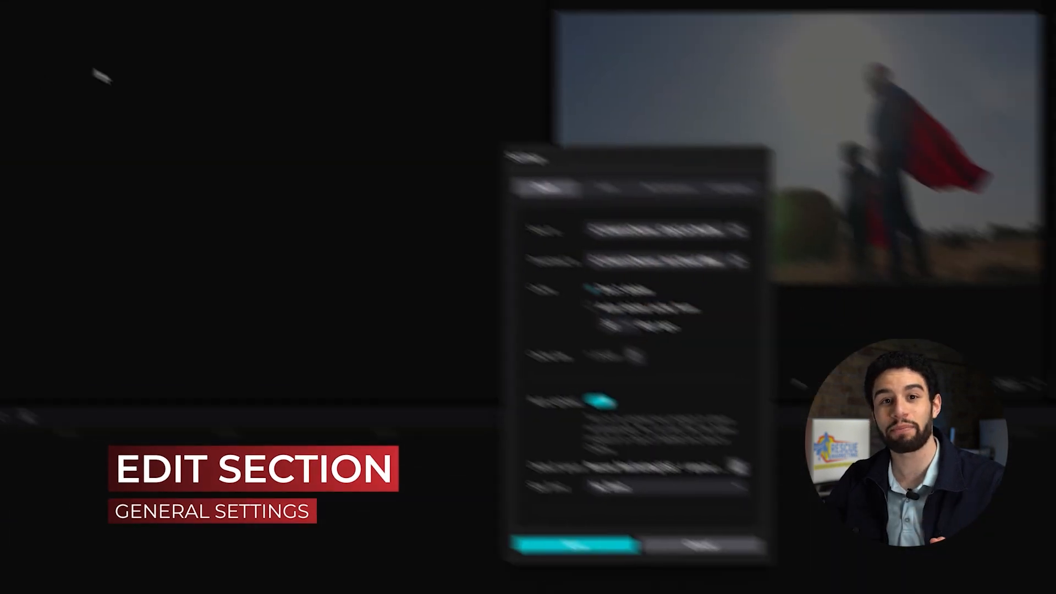
{"action": "left_click", "coordinate": [496, 145]}
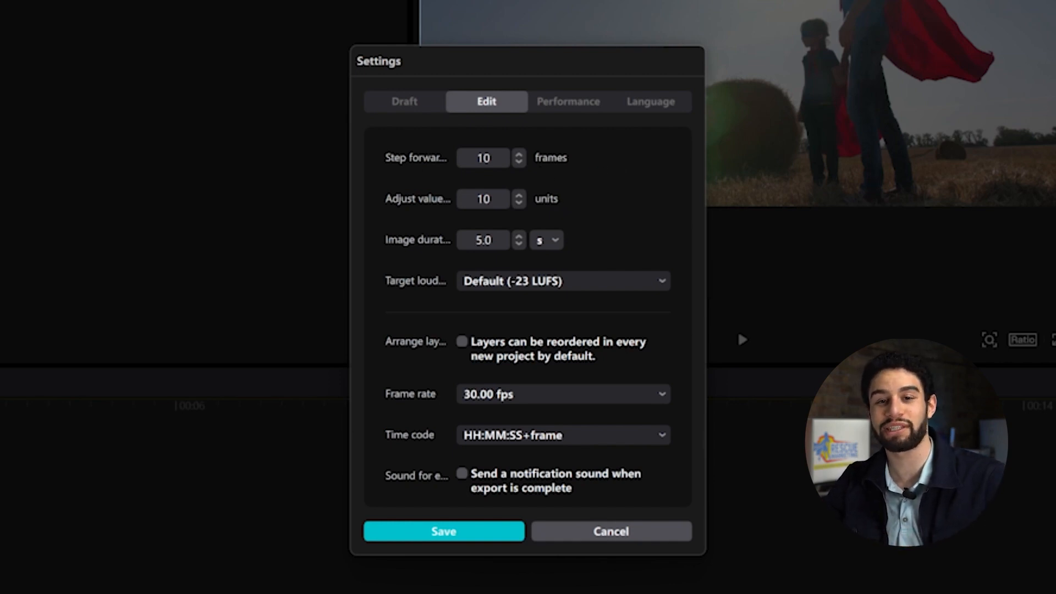
{"action": "double_click", "coordinate": [487, 158]}
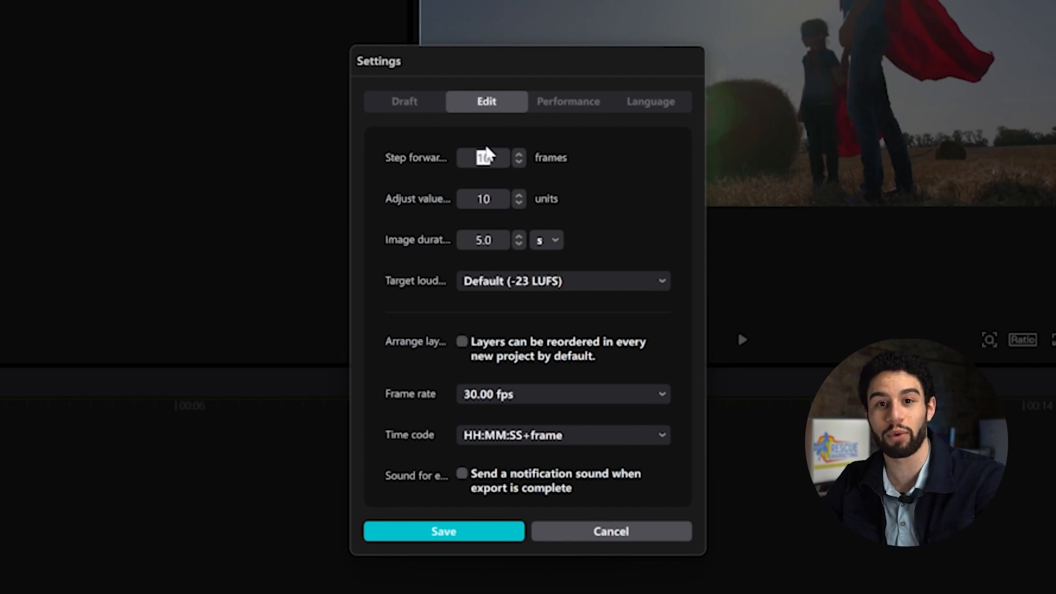
{"action": "left_click", "coordinate": [597, 195]}
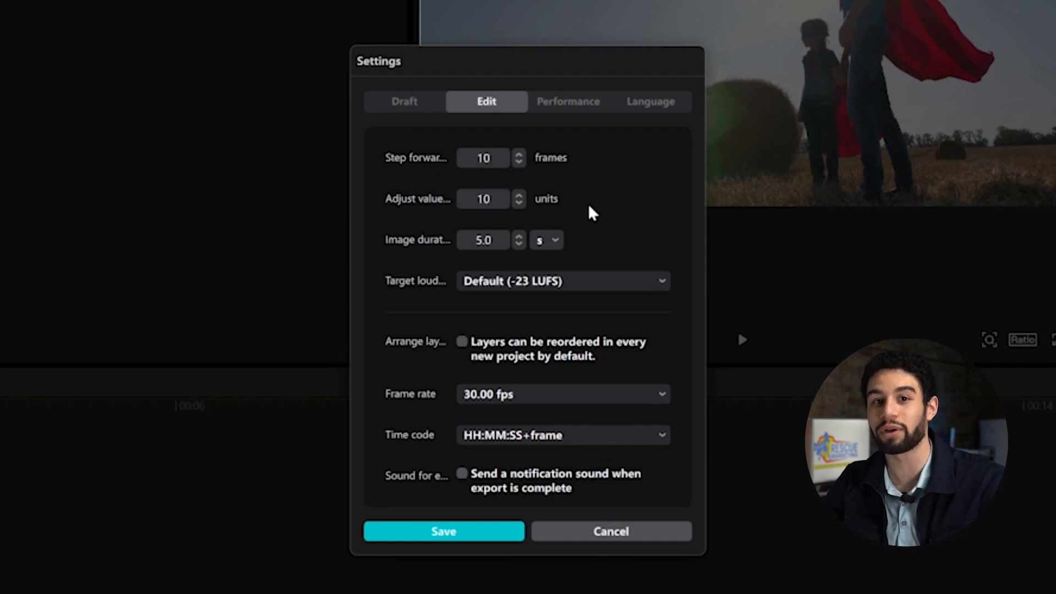
{"action": "left_click", "coordinate": [473, 538]}
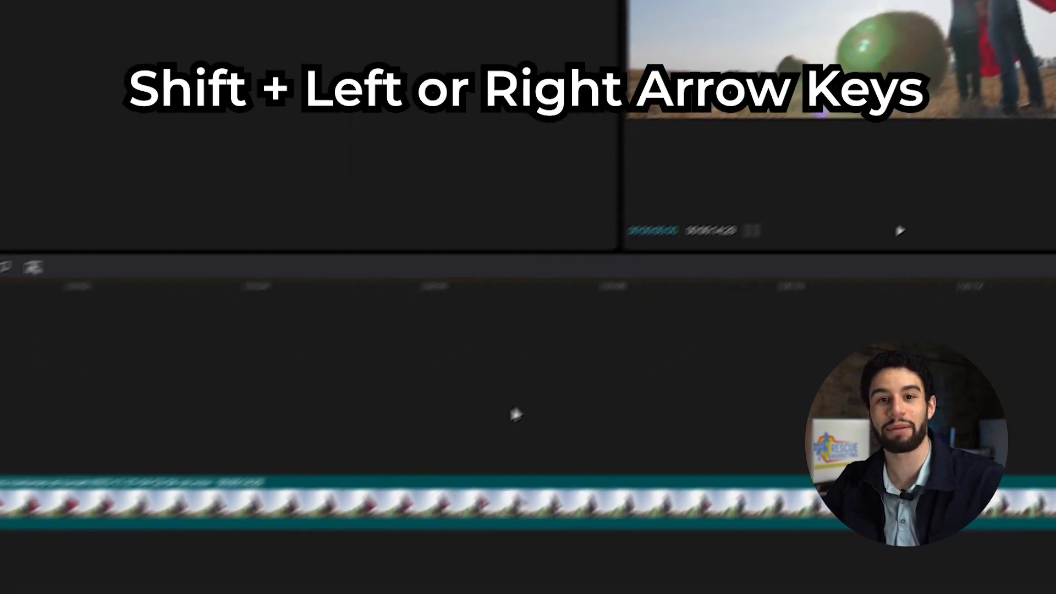
Step the playhead forward and back along the timeline in 10-frame jumps
{"action": "key", "text": "shift+Right"}
{"action": "key", "text": "shift+Right"}
{"action": "key", "text": "shift+Right"}
{"action": "key", "text": "shift+Left"}
{"action": "key", "text": "shift+Left"}
{"action": "key", "text": "shift+Left"}
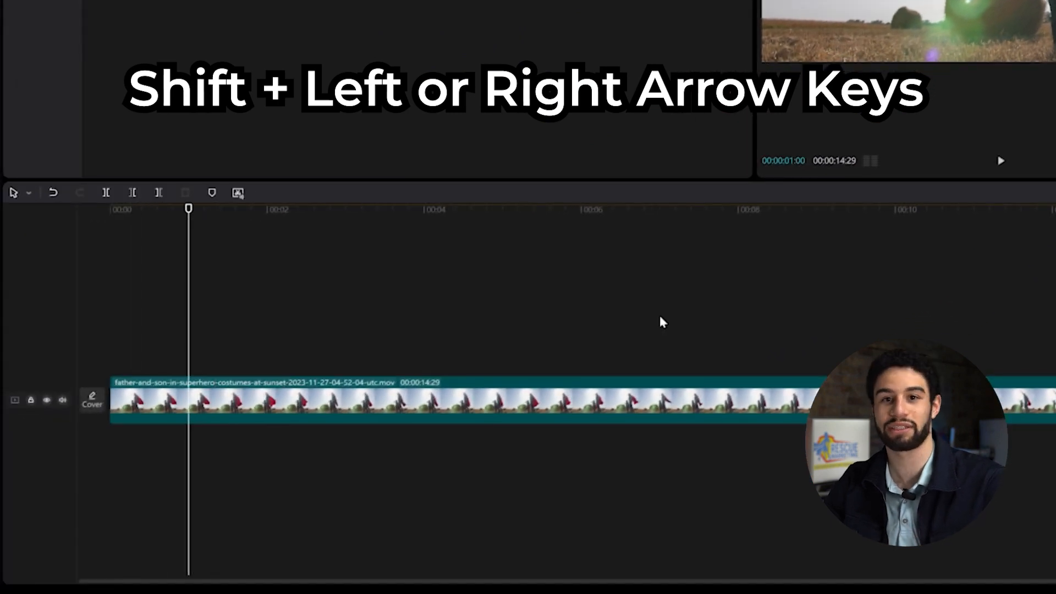
{"action": "key", "text": "shift+Left"}
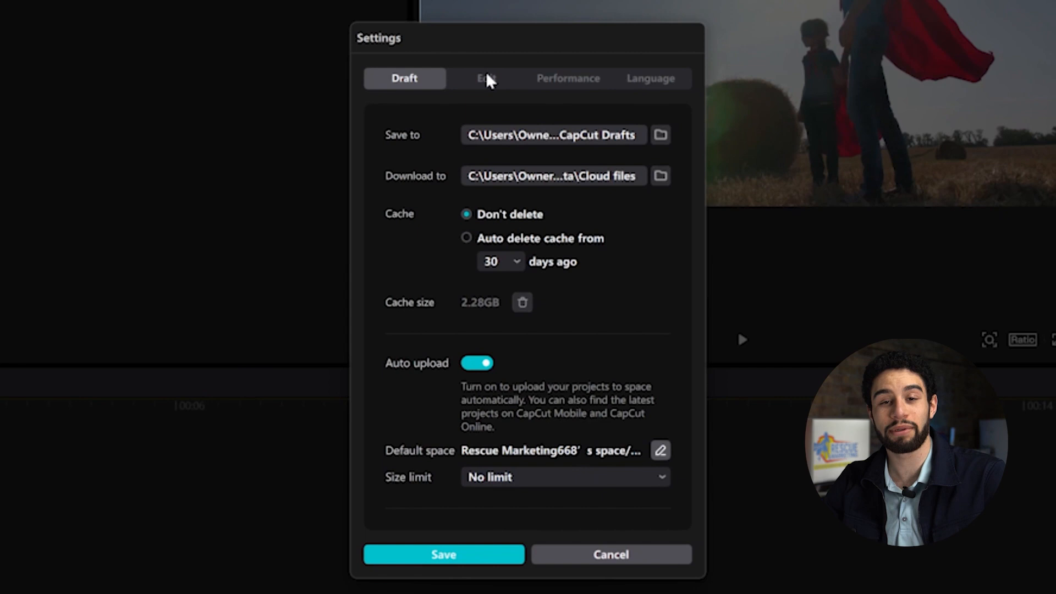
Set the step forward value to 40 frames in the Edit settings and save
{"action": "left_click", "coordinate": [487, 101]}
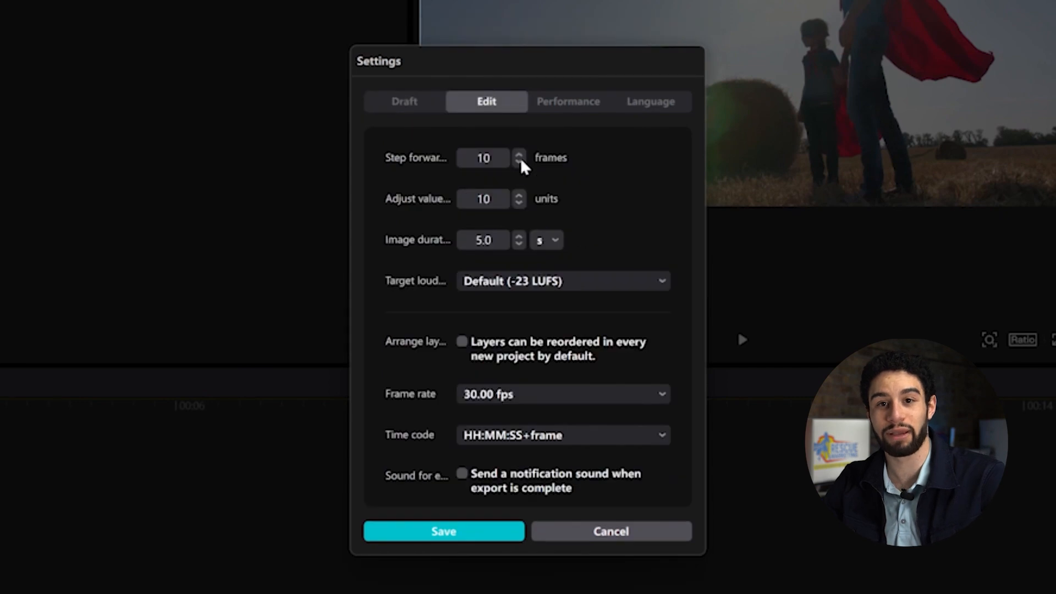
{"action": "key", "text": "ctrl+a"}
{"action": "type", "text": "4"}
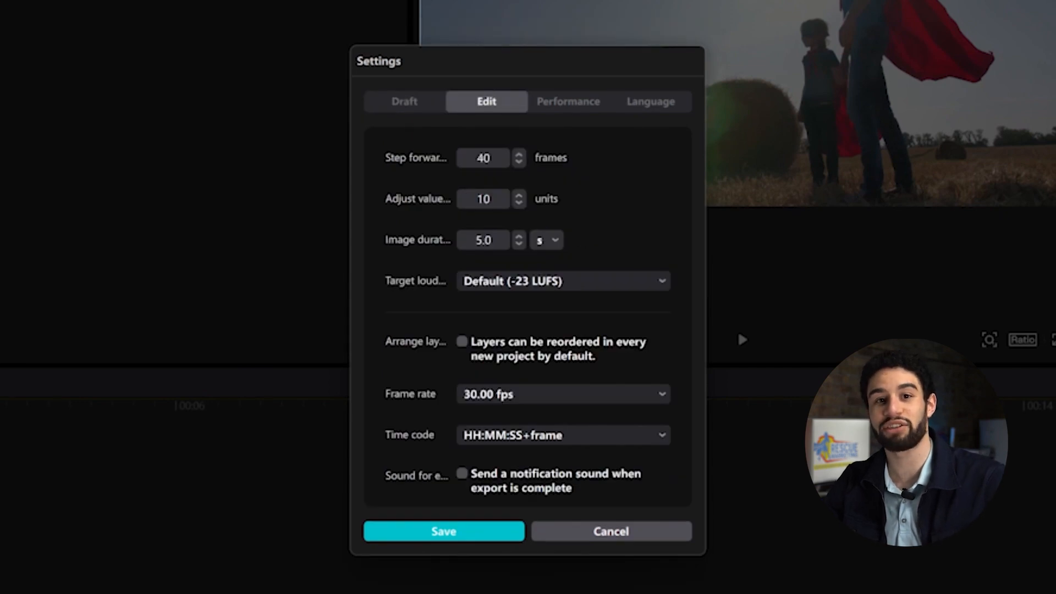
{"action": "left_click", "coordinate": [483, 536]}
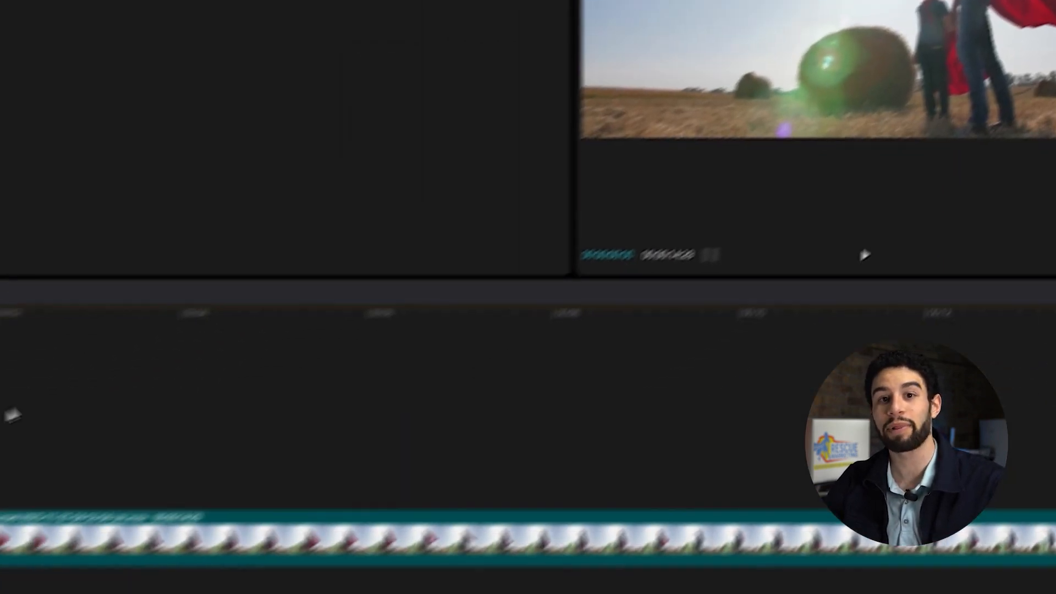
Jump the playhead forward along the superhero clip and back towards the start in 40-frame steps
{"action": "key", "text": "Right"}
{"action": "key", "text": "Right"}
{"action": "key", "text": "Right"}
{"action": "key", "text": "Right"}
{"action": "key", "text": "Right"}
{"action": "key", "text": "Right"}
{"action": "key", "text": "Right"}
{"action": "key", "text": "Right"}
{"action": "key", "text": "Right"}
{"action": "key", "text": "Right"}
{"action": "key", "text": "Right"}
{"action": "key", "text": "Right"}
{"action": "key", "text": "Right"}
{"action": "key", "text": "Right"}
{"action": "key", "text": "Right"}
{"action": "key", "text": "Right"}
{"action": "key", "text": "Right"}
{"action": "key", "text": "Right"}
{"action": "key", "text": "Right"}
{"action": "key", "text": "Right"}
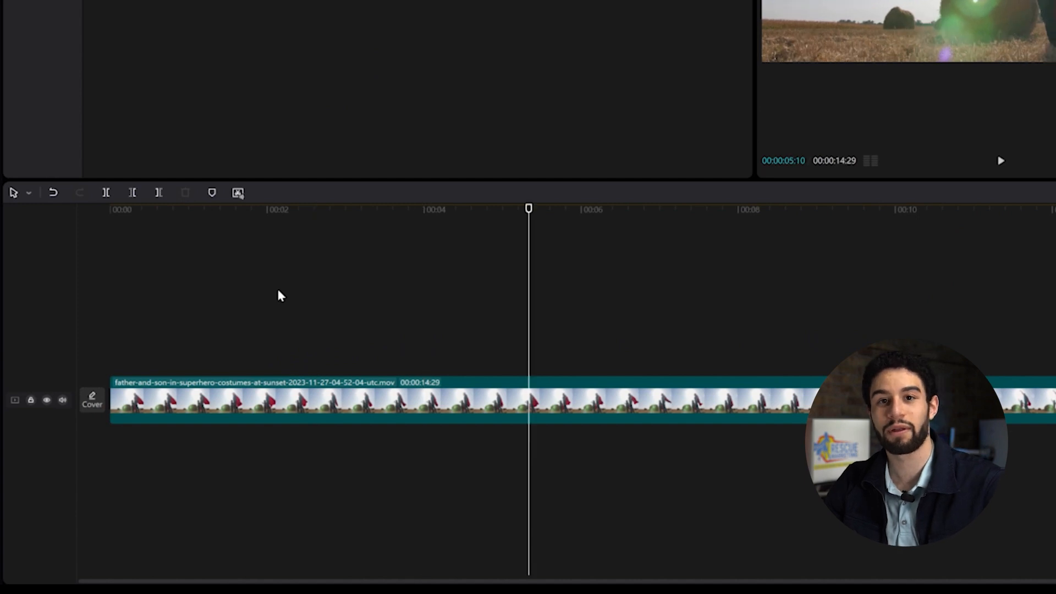
{"action": "key", "text": "Left"}
{"action": "key", "text": "Left"}
{"action": "key", "text": "Left"}
{"action": "key", "text": "Left"}
{"action": "key", "text": "Left"}
{"action": "key", "text": "Left"}
{"action": "key", "text": "Left"}
{"action": "key", "text": "Left"}
{"action": "key", "text": "Left"}
{"action": "key", "text": "Left"}
{"action": "key", "text": "Left"}
{"action": "key", "text": "Left"}
{"action": "key", "text": "Left"}
{"action": "key", "text": "Left"}
{"action": "key", "text": "Left"}
{"action": "key", "text": "Left"}
{"action": "key", "text": "Left"}
{"action": "key", "text": "Left"}
{"action": "key", "text": "Left"}
{"action": "key", "text": "Left"}
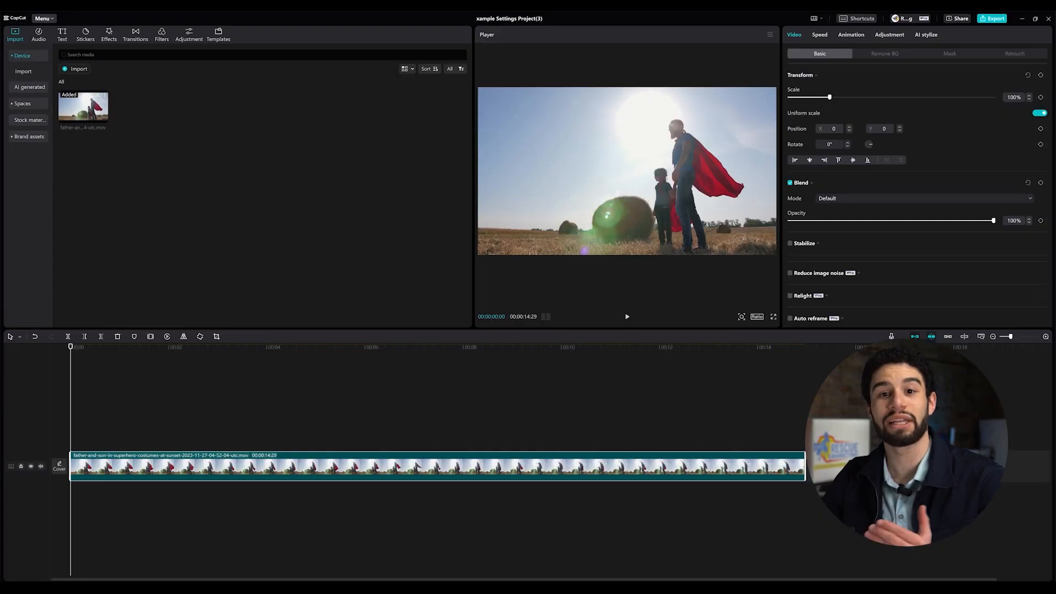
Reopen the Edit settings, examine the adjust value units and save the settings
{"action": "left_click", "coordinate": [44, 18]}
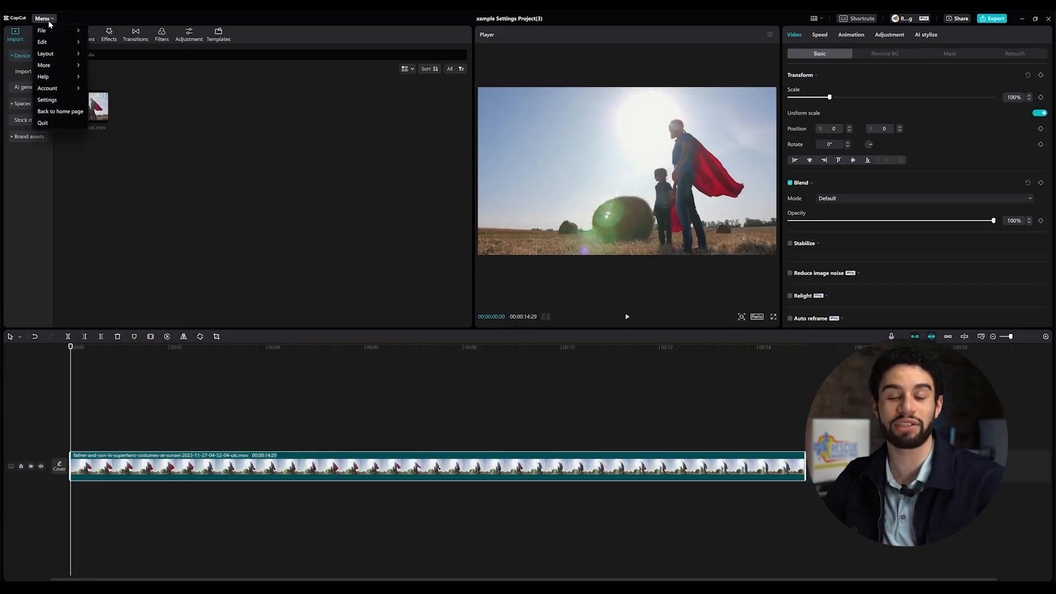
{"action": "left_click", "coordinate": [52, 98]}
{"action": "left_click", "coordinate": [509, 196]}
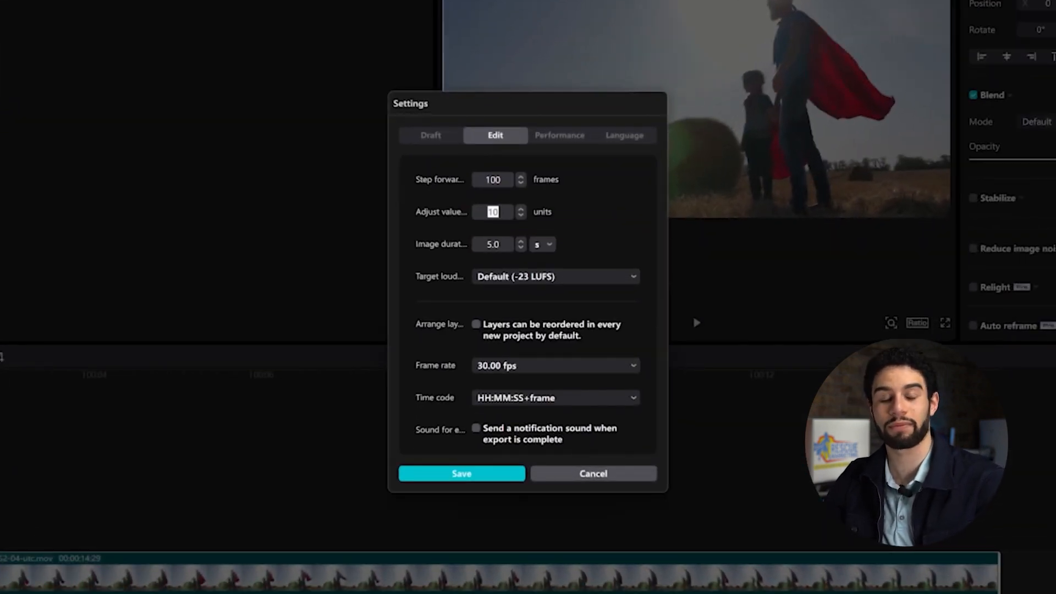
{"action": "left_click", "coordinate": [575, 215]}
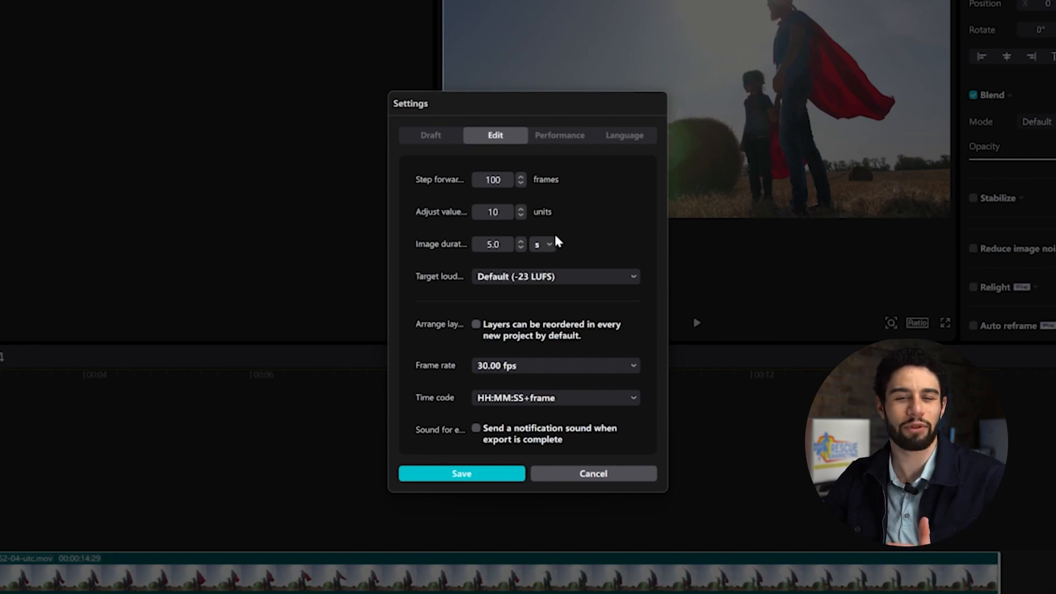
{"action": "left_click", "coordinate": [479, 474]}
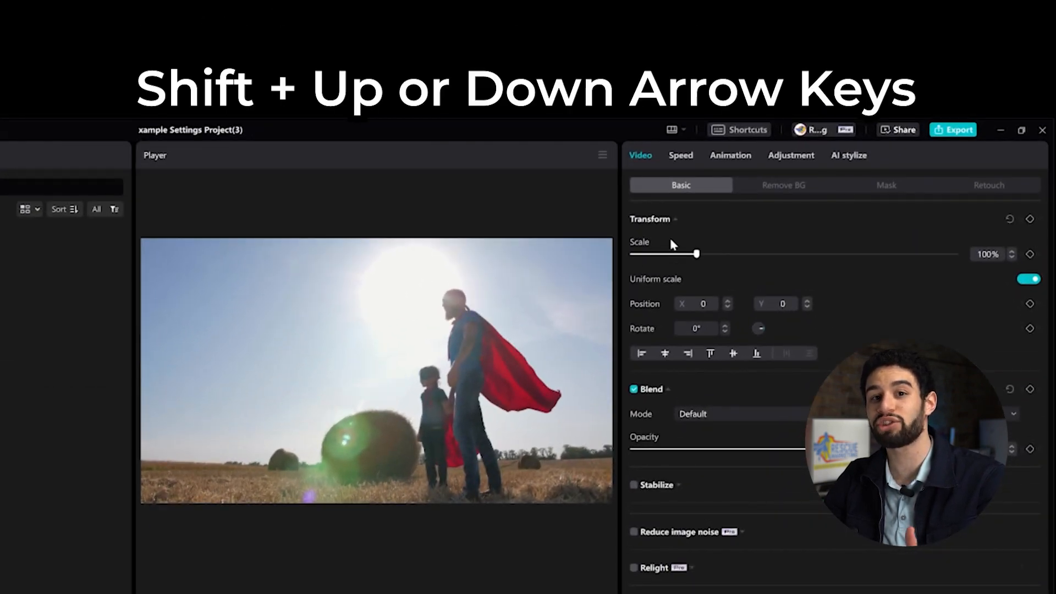
Increase the selected clip's scale to 130% in 10-unit increments
{"action": "left_click", "coordinate": [1011, 250], "text": "shift"}
{"action": "left_click", "coordinate": [1012, 250], "text": "shift"}
{"action": "left_click", "coordinate": [1011, 250], "text": "shift"}
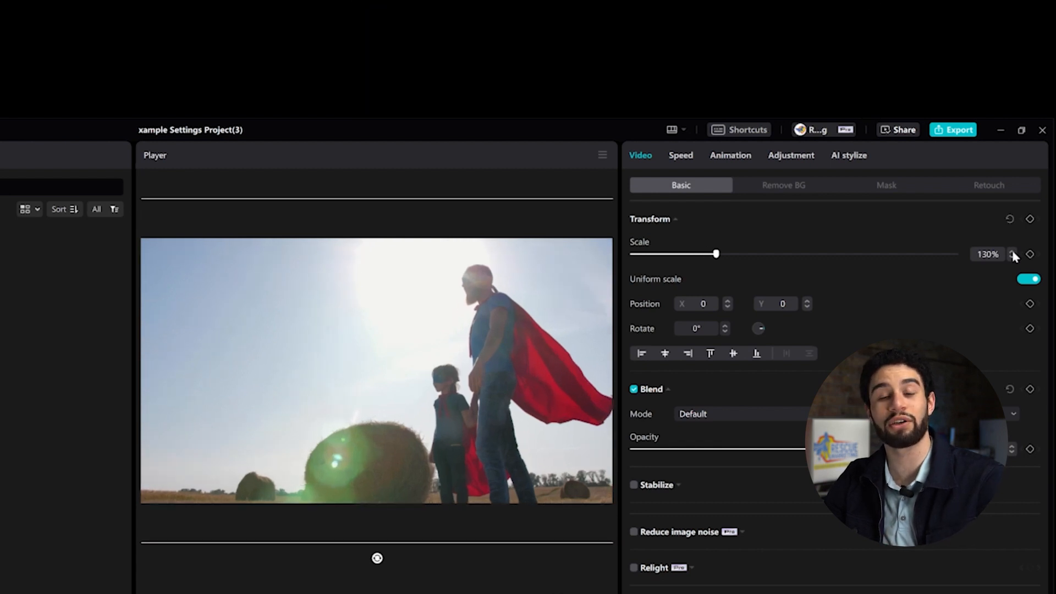
Reduce the selected clip's scale to 100% in 10-unit increments
{"action": "left_click", "coordinate": [1012, 250], "text": "shift"}
{"action": "left_click", "coordinate": [1011, 257], "text": "shift"}
{"action": "left_click", "coordinate": [1010, 257], "text": "shift"}
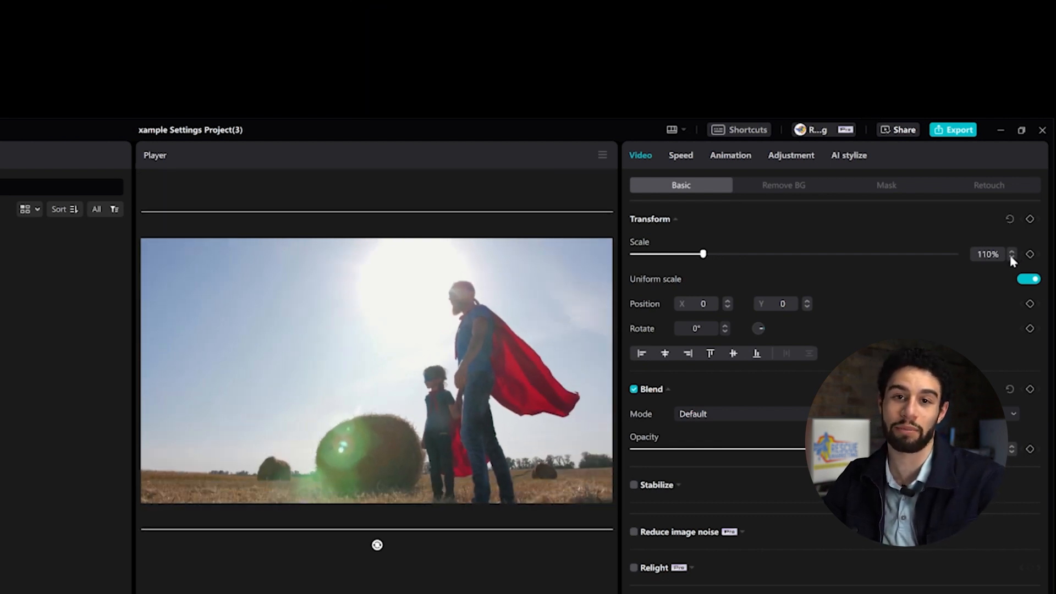
{"action": "left_click", "coordinate": [1011, 258], "text": "shift"}
{"action": "left_click", "coordinate": [1010, 257], "text": "shift"}
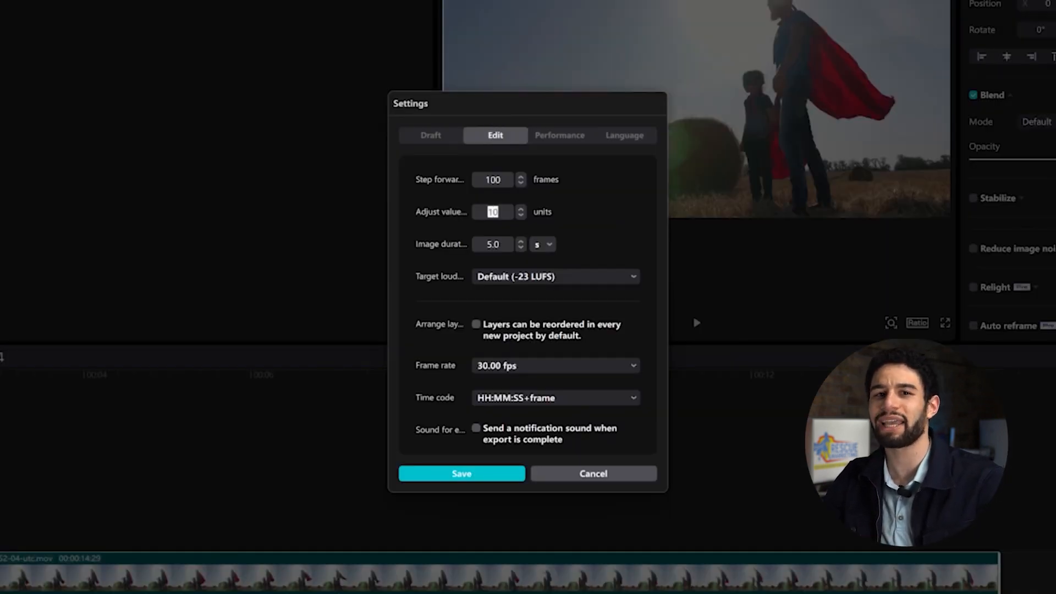
Set the adjust value to 20 units in the Edit settings and save
{"action": "type", "text": "20"}
{"action": "left_click", "coordinate": [463, 479]}
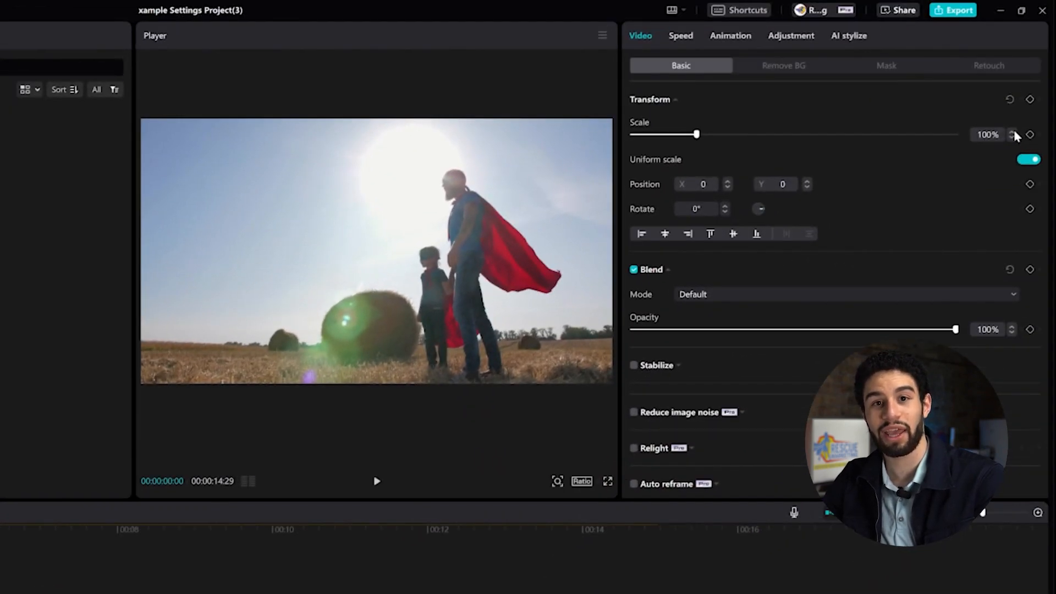
Raise the superhero clip's scale beyond 140% in 20-unit increments and bring it back down to 100%
{"action": "left_click", "coordinate": [1011, 134], "text": "shift"}
{"action": "left_click", "coordinate": [1012, 135], "text": "shift"}
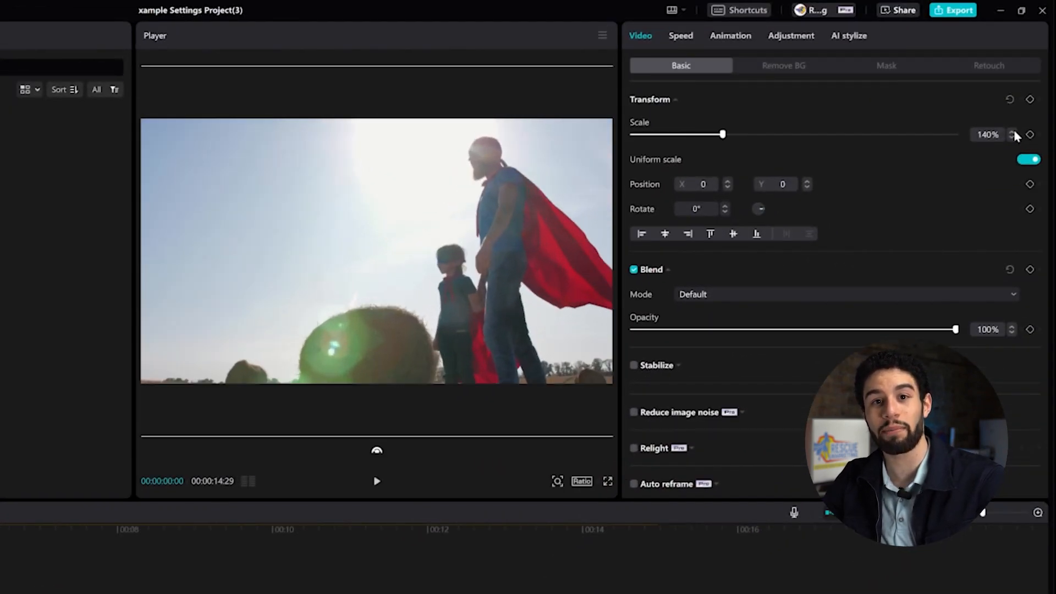
{"action": "left_click", "coordinate": [1012, 134], "text": "shift"}
{"action": "left_click", "coordinate": [1012, 137], "text": "shift"}
{"action": "left_click", "coordinate": [1012, 136], "text": "shift"}
{"action": "left_click", "coordinate": [1012, 137], "text": "shift"}
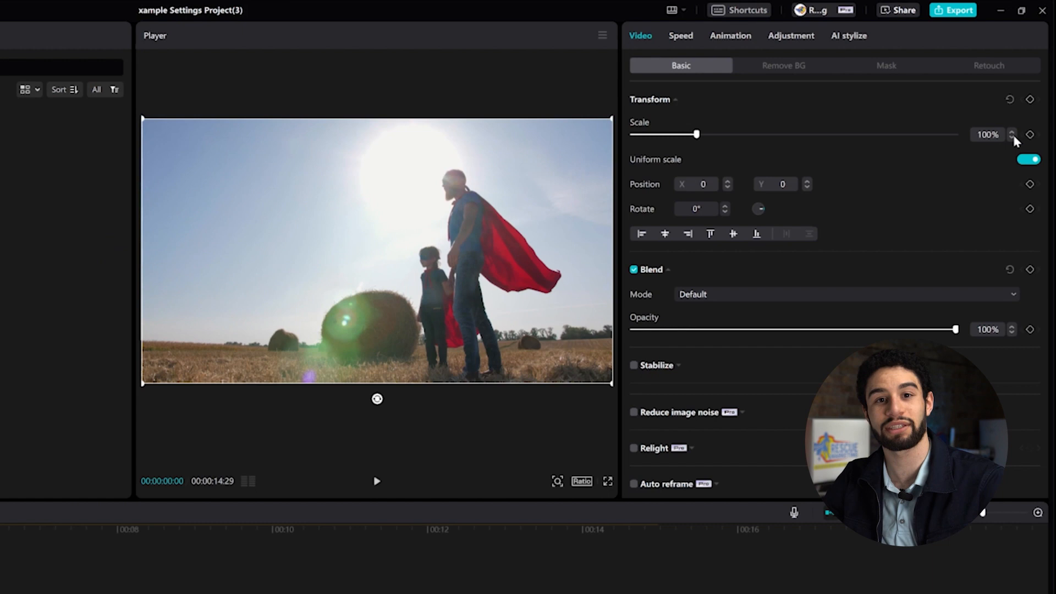
Lower the clip's opacity in 20-unit increments and return it to 100%, repeating the test once
{"action": "left_click", "coordinate": [1012, 332], "text": "shift"}
{"action": "left_click", "coordinate": [1012, 332], "text": "shift"}
{"action": "left_click", "coordinate": [1011, 326], "text": "shift"}
{"action": "left_click", "coordinate": [1011, 327], "text": "shift"}
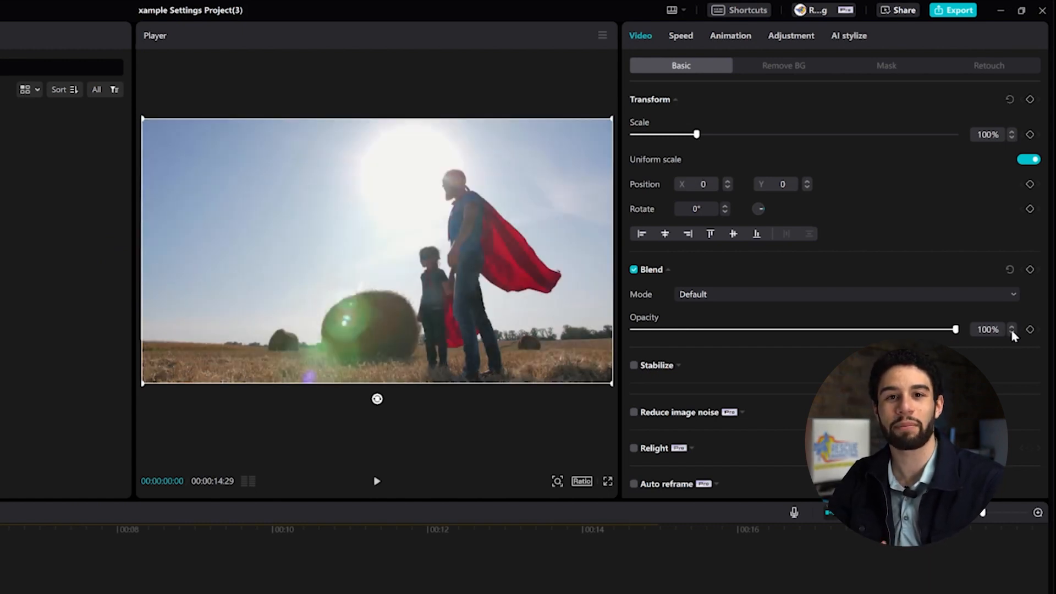
{"action": "left_click", "coordinate": [1011, 333], "text": "shift"}
{"action": "left_click", "coordinate": [1012, 333], "text": "shift"}
{"action": "left_click", "coordinate": [1011, 327], "text": "shift"}
{"action": "left_click", "coordinate": [1011, 326], "text": "shift"}
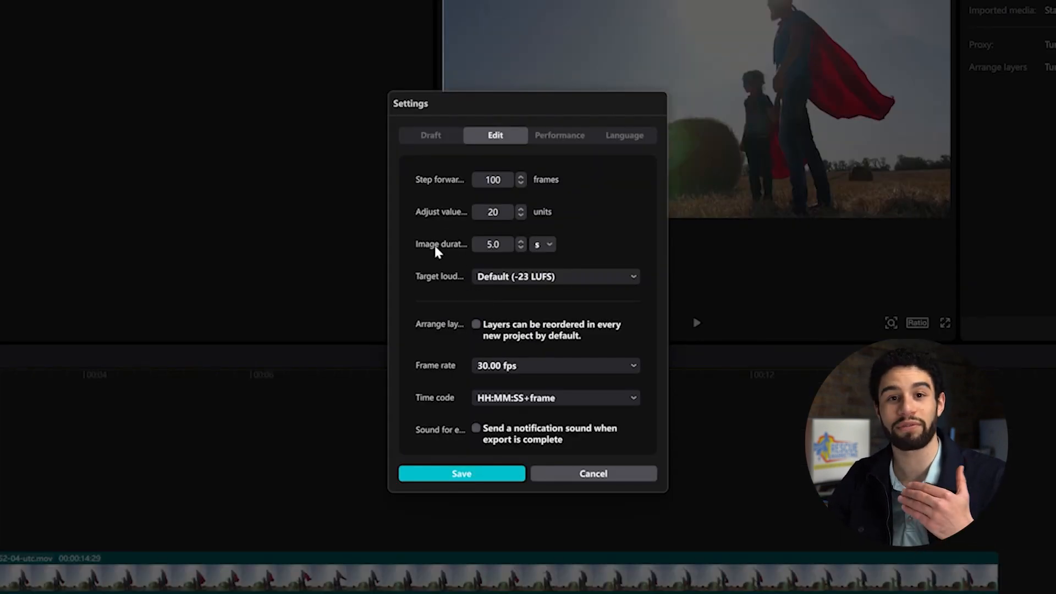
Switch the image duration unit in the Edit settings to frames and back to seconds
{"action": "double_click", "coordinate": [493, 244]}
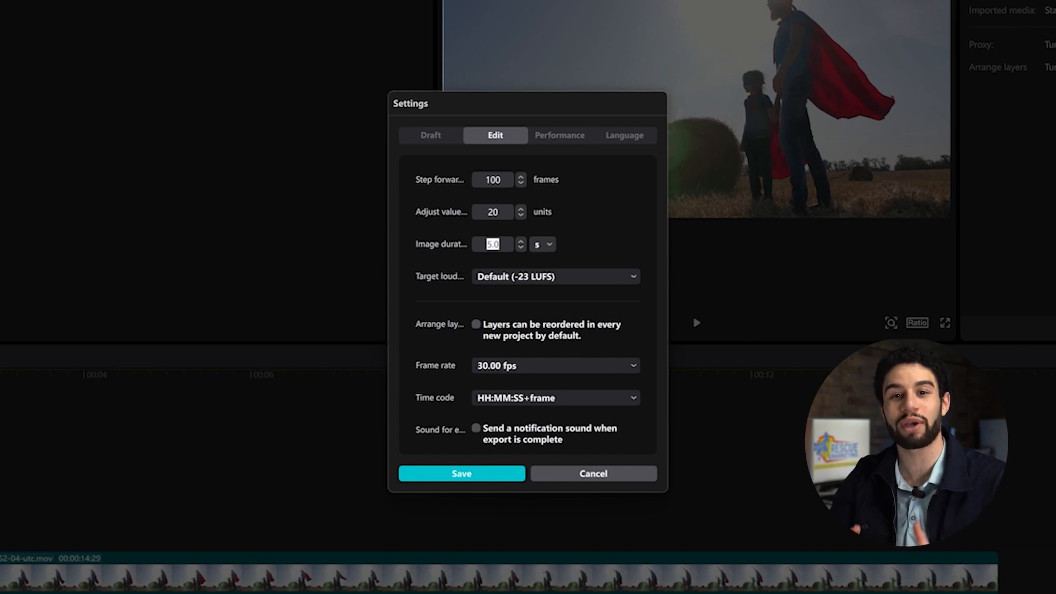
{"action": "left_click", "coordinate": [592, 235]}
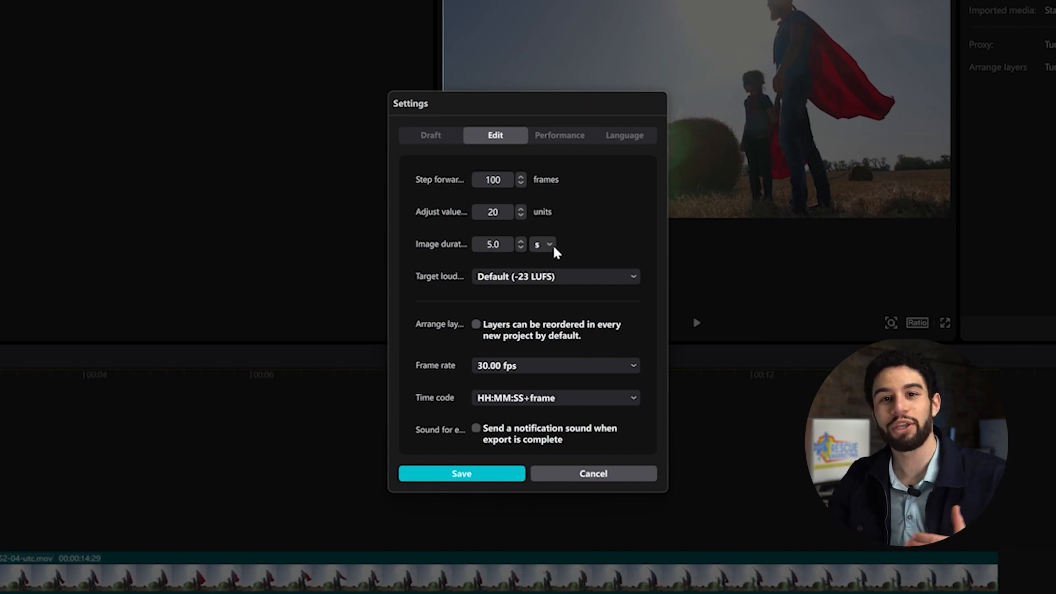
{"action": "left_click_drag", "start_coordinate": [510, 247], "coordinate": [469, 246]}
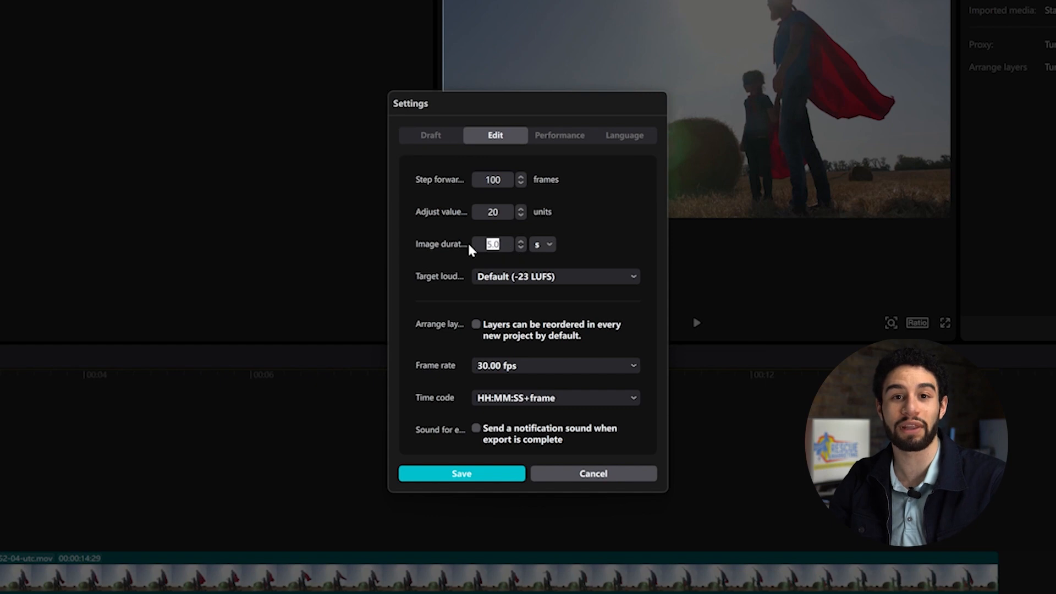
{"action": "left_click", "coordinate": [594, 235]}
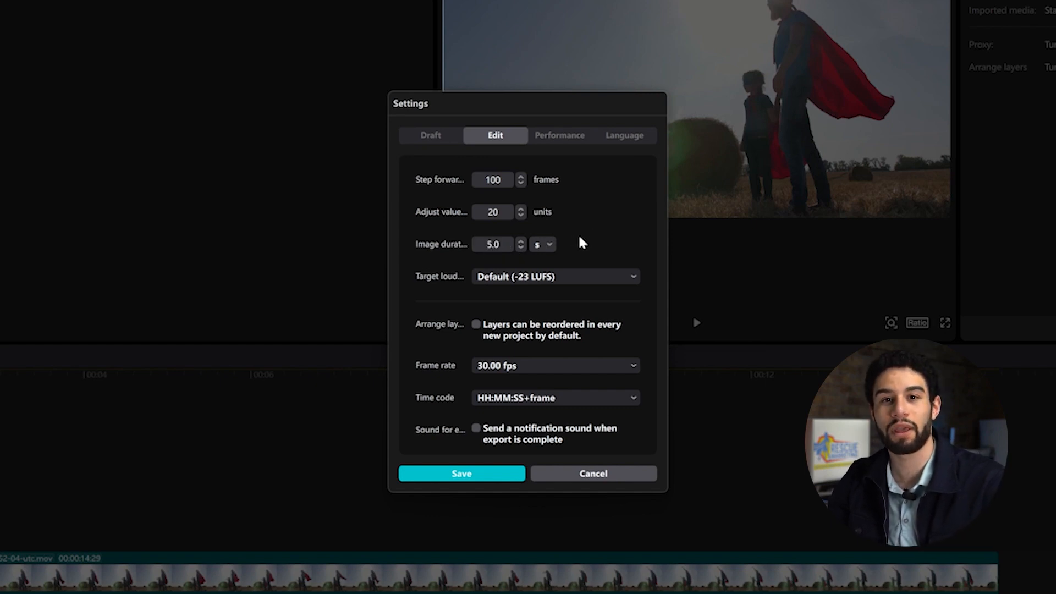
{"action": "left_click", "coordinate": [550, 246]}
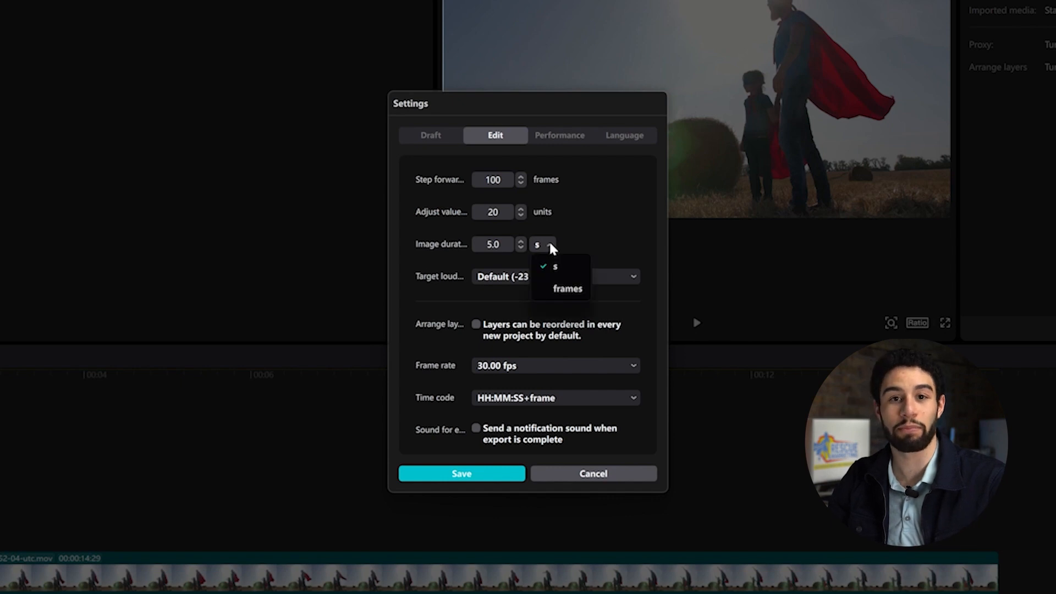
{"action": "left_click", "coordinate": [566, 268]}
{"action": "left_click", "coordinate": [546, 245]}
{"action": "left_click", "coordinate": [556, 290]}
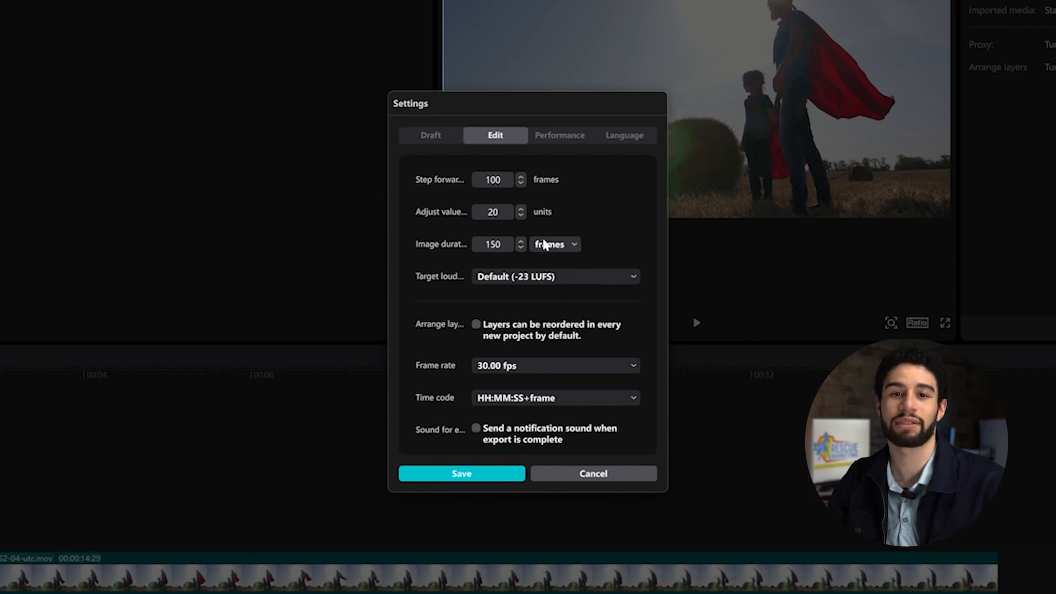
{"action": "left_click", "coordinate": [552, 245]}
{"action": "left_click", "coordinate": [552, 275]}
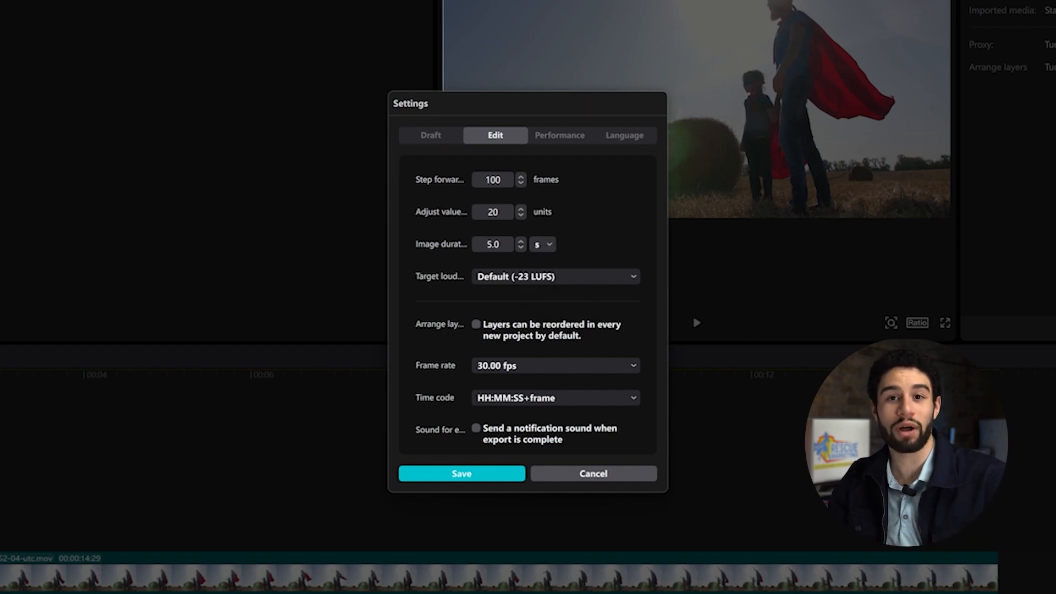
Set the default image duration to 7 seconds and save the settings
{"action": "double_click", "coordinate": [499, 244]}
{"action": "type", "text": "7"}
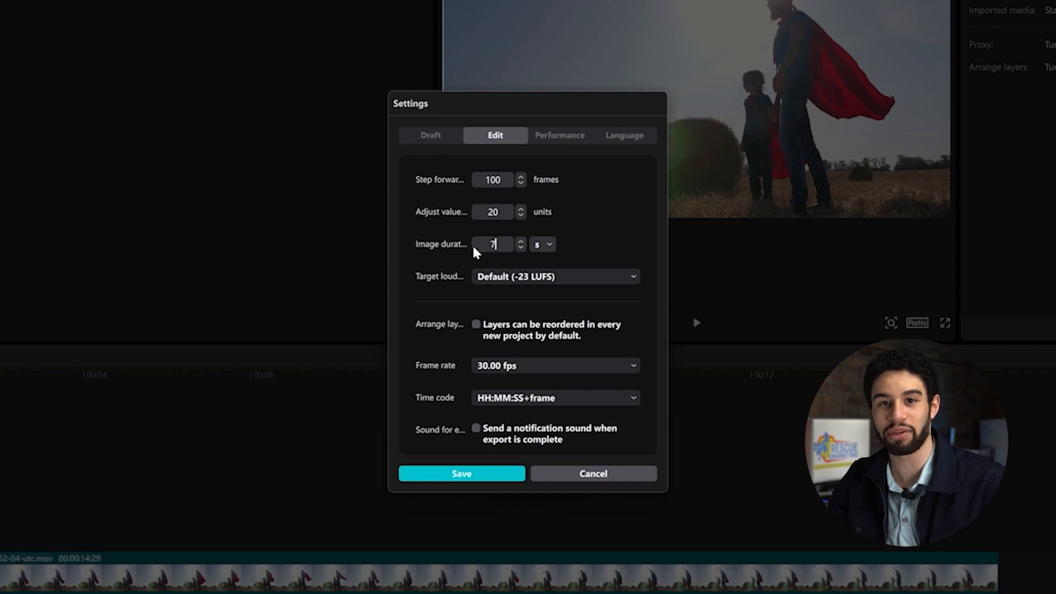
{"action": "left_click", "coordinate": [621, 236]}
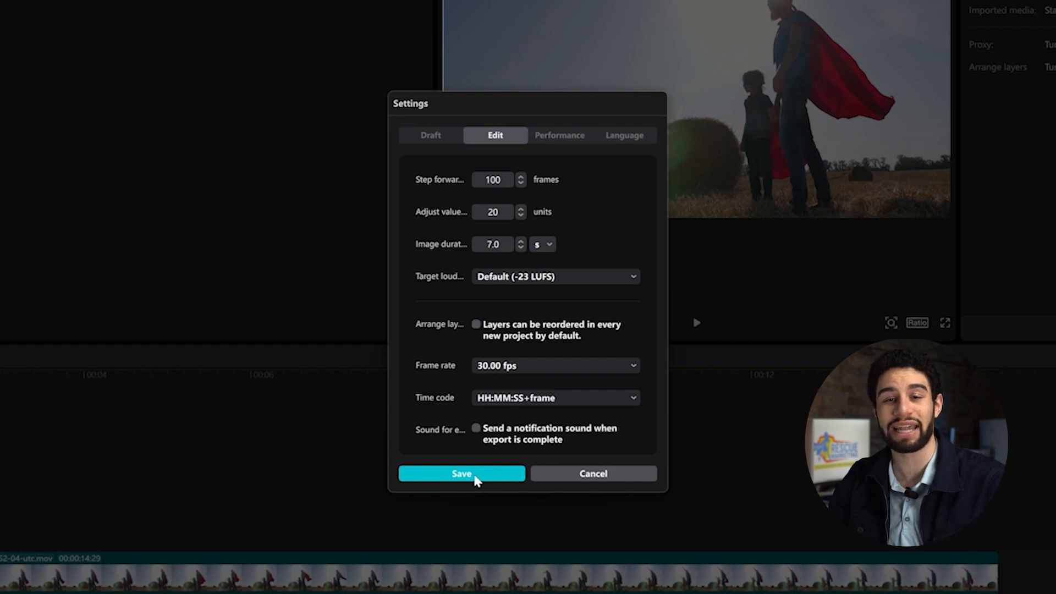
{"action": "left_click", "coordinate": [475, 478]}
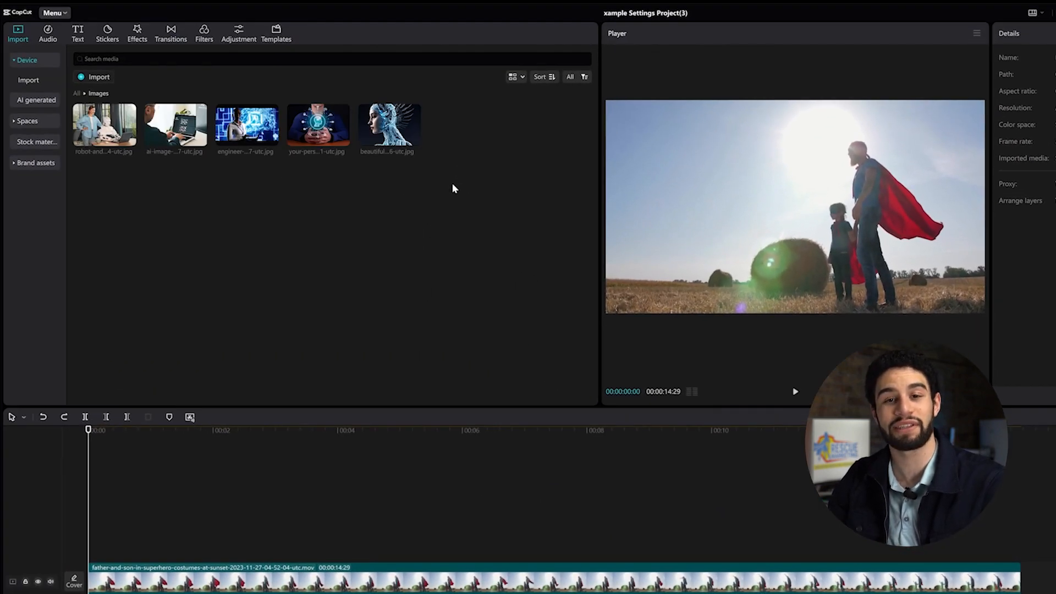
Place an image from the Images folder at the start of the timeline, above the superhero clip
{"action": "left_click_drag", "start_coordinate": [454, 188], "coordinate": [110, 519]}
{"action": "mouse_move", "coordinate": [100, 439]}
{"action": "left_mouse_down"}
{"action": "mouse_move", "coordinate": [84, 468]}
{"action": "mouse_move", "coordinate": [80, 438]}
{"action": "left_mouse_up"}
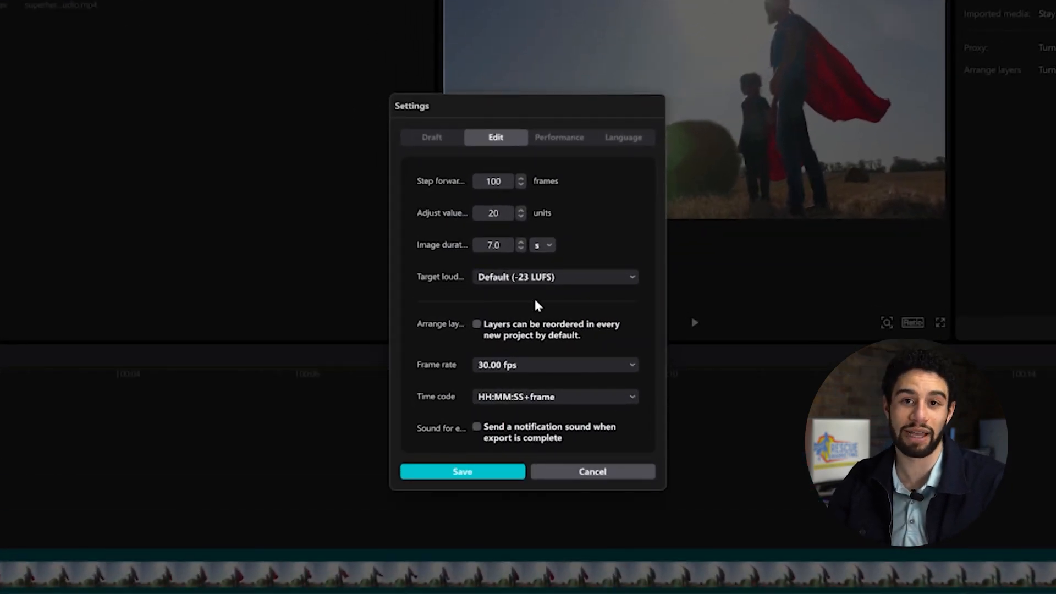
Try the target loudness options in the Edit settings, choose YouTube (-14 LUFS) and save
{"action": "left_click", "coordinate": [526, 280]}
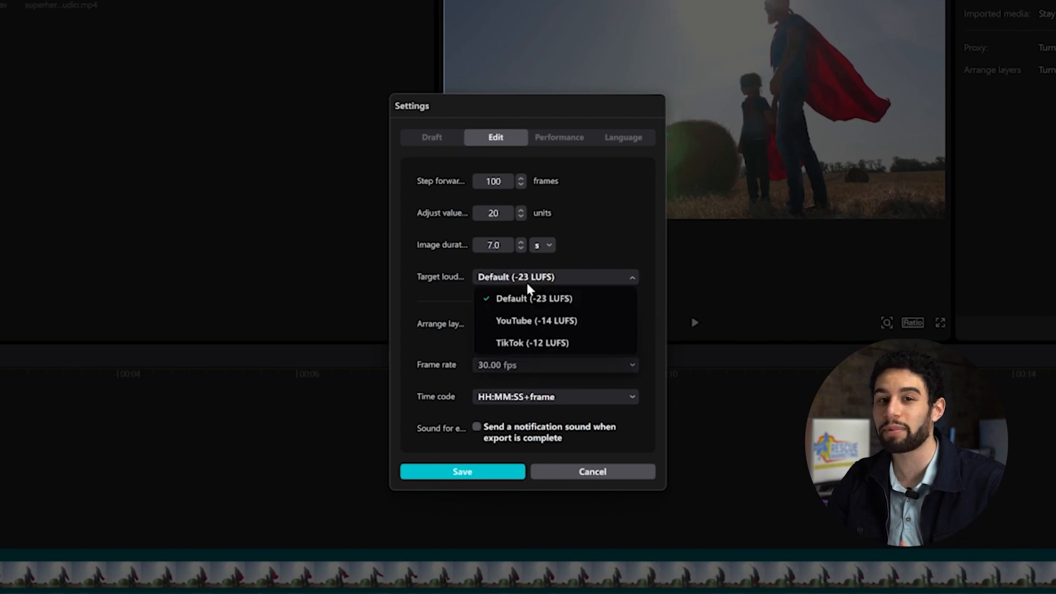
{"action": "left_click", "coordinate": [525, 278]}
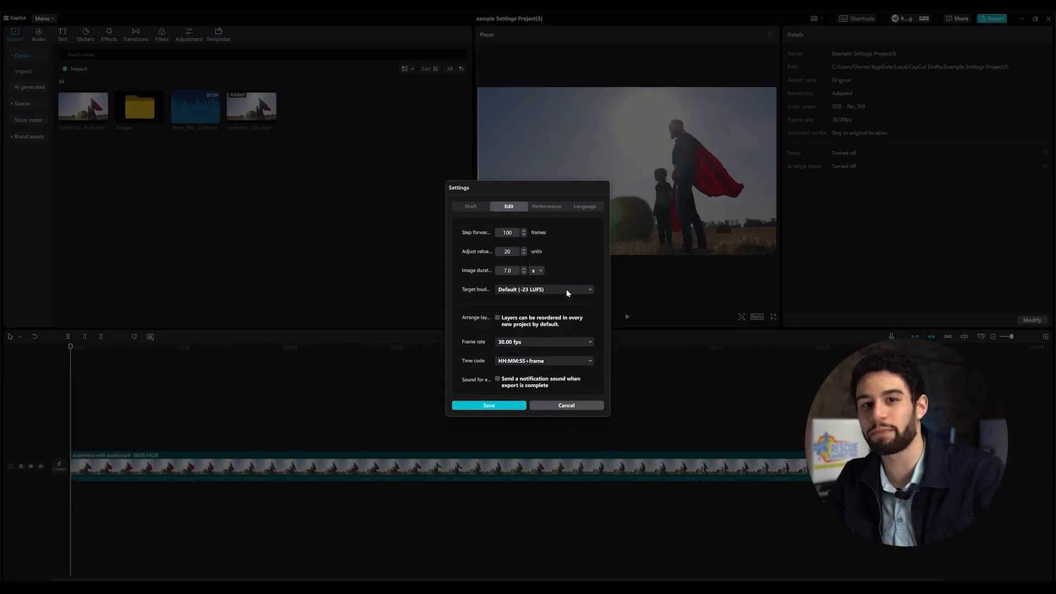
{"action": "left_click", "coordinate": [566, 288]}
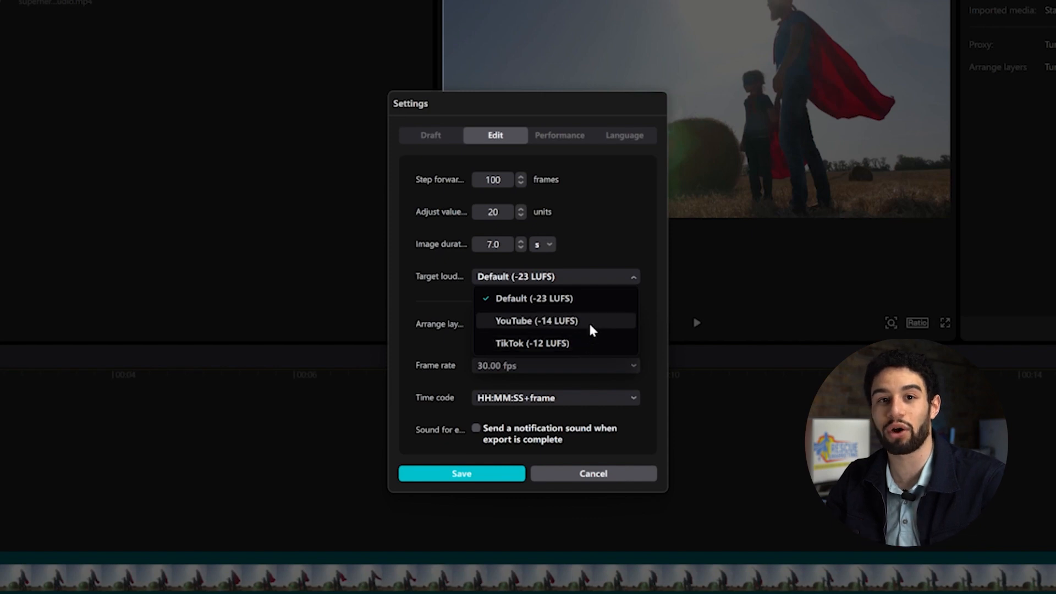
{"action": "left_click", "coordinate": [584, 325]}
{"action": "left_click", "coordinate": [572, 279]}
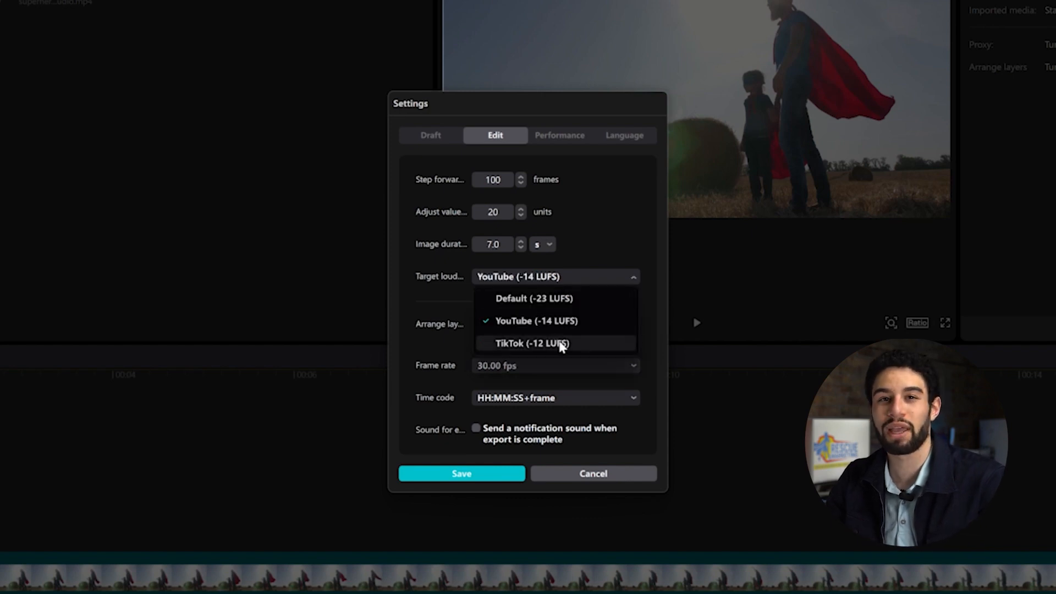
{"action": "left_click", "coordinate": [562, 343]}
{"action": "left_click", "coordinate": [565, 280]}
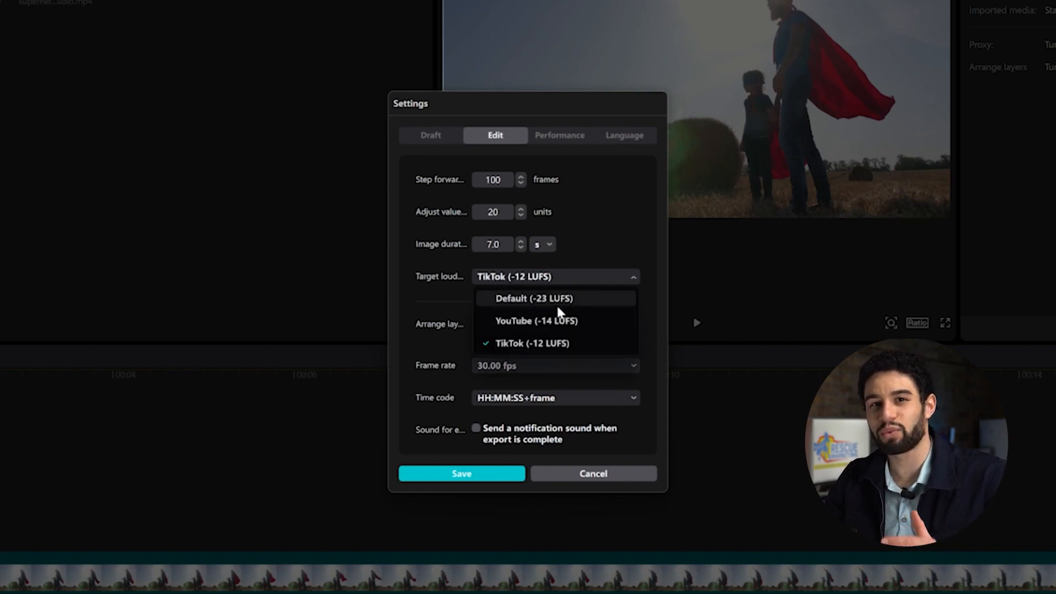
{"action": "left_click", "coordinate": [555, 321]}
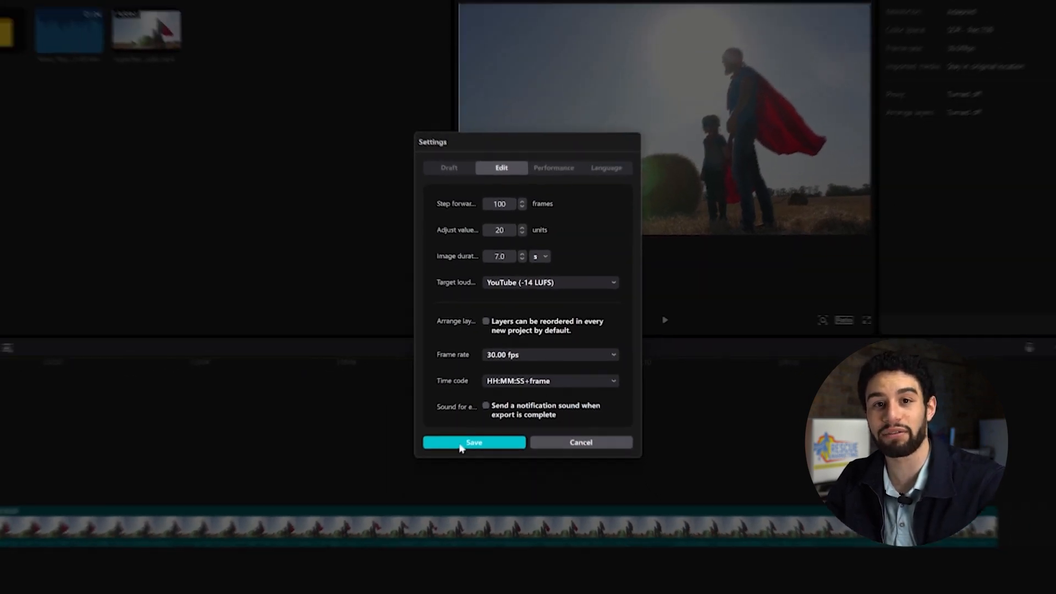
{"action": "left_click", "coordinate": [461, 473]}
{"action": "left_click", "coordinate": [453, 465]}
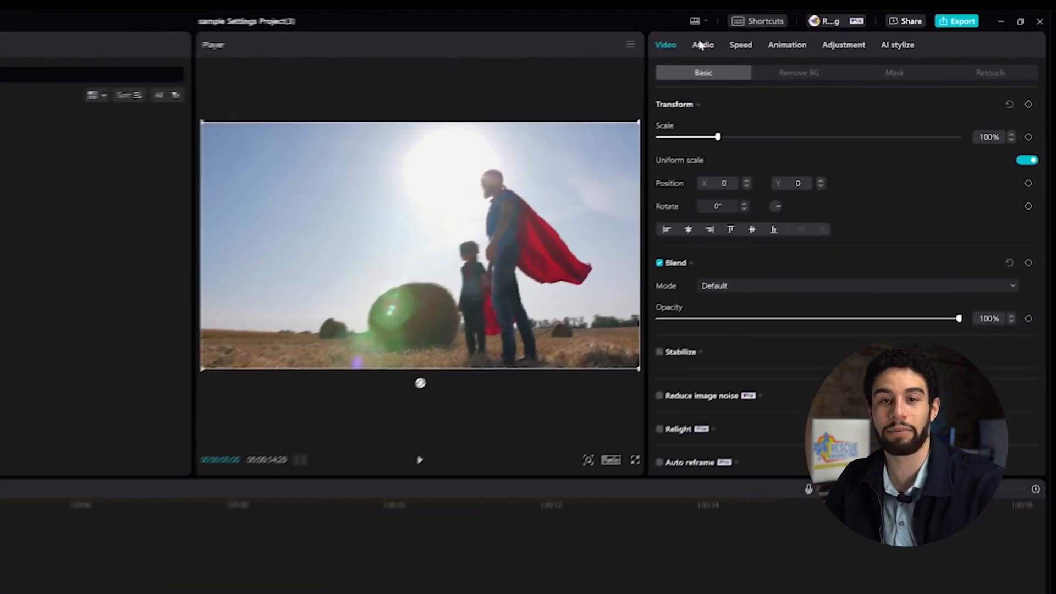
Turn on Normalize loudness in the superhero clip's audio properties
{"action": "left_click", "coordinate": [819, 35]}
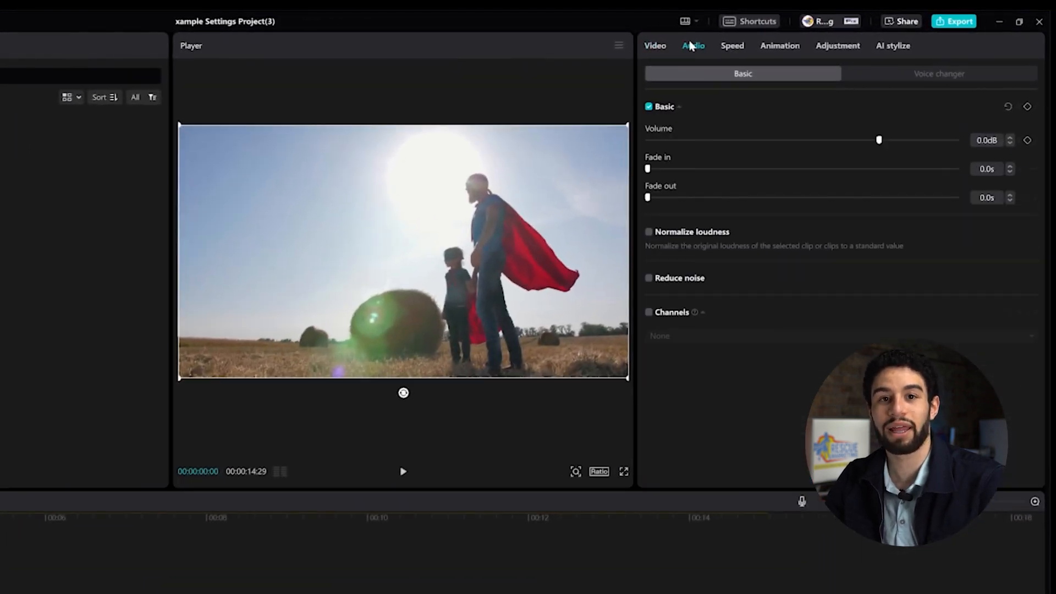
{"action": "left_click", "coordinate": [649, 232]}
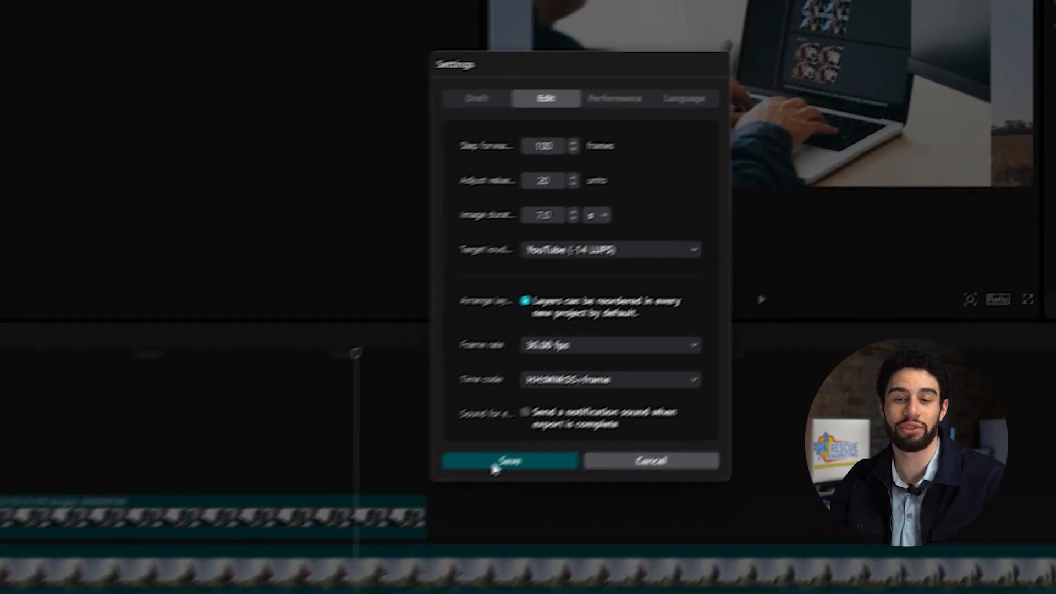
Save the default for reorderable layers in new projects and try reordering the image and superhero clips on the timeline
{"action": "left_click", "coordinate": [450, 497]}
{"action": "left_click_drag", "start_coordinate": [311, 409], "coordinate": [293, 470]}
{"action": "left_click_drag", "start_coordinate": [216, 417], "coordinate": [220, 353]}
{"action": "left_click_drag", "start_coordinate": [221, 392], "coordinate": [228, 328]}
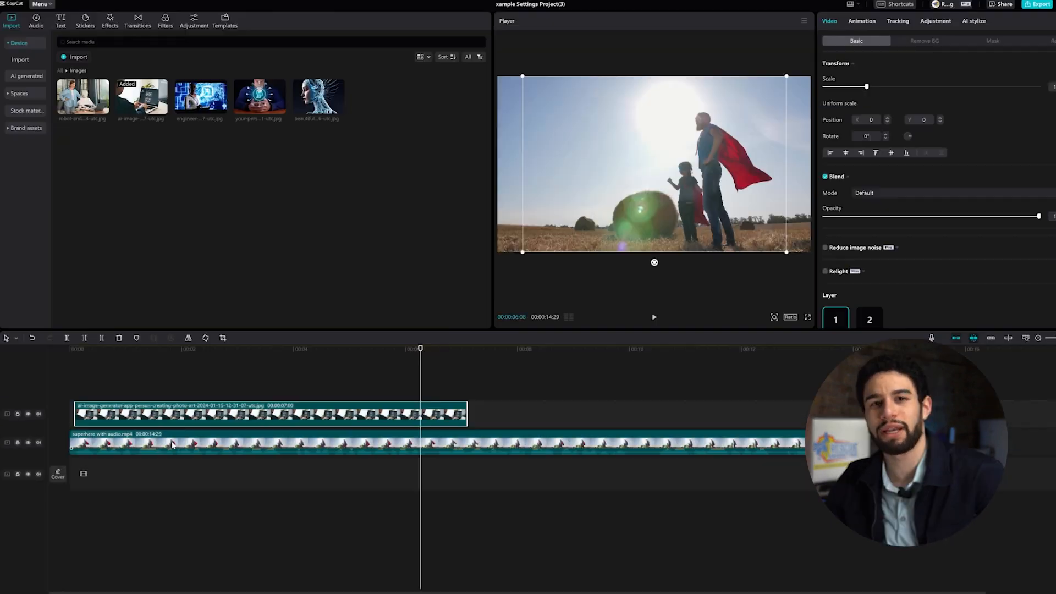
{"action": "left_click_drag", "start_coordinate": [231, 389], "coordinate": [255, 368]}
{"action": "left_click_drag", "start_coordinate": [190, 430], "coordinate": [194, 424]}
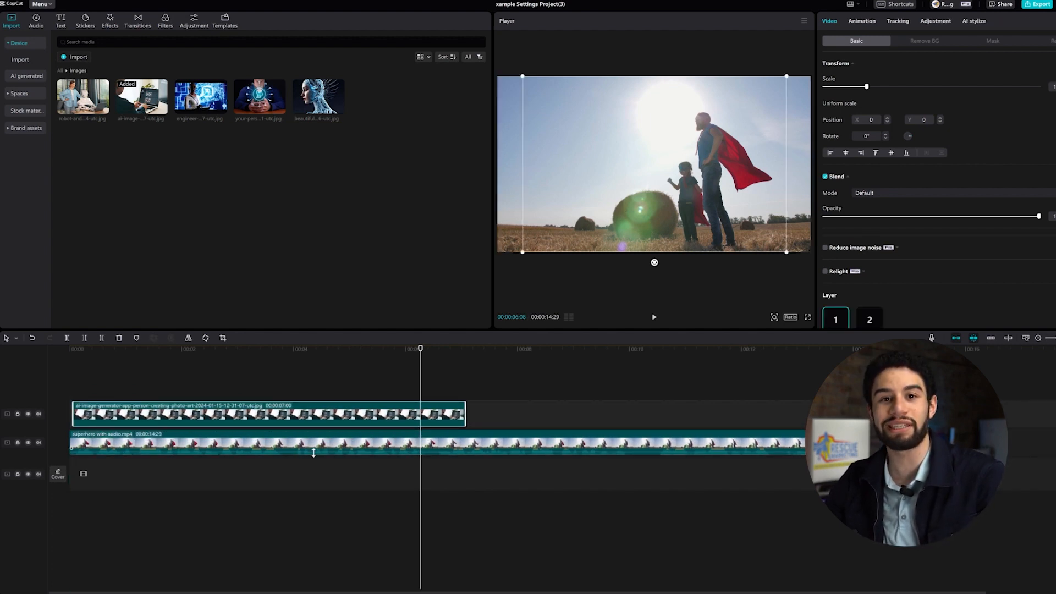
{"action": "left_click", "coordinate": [298, 511]}
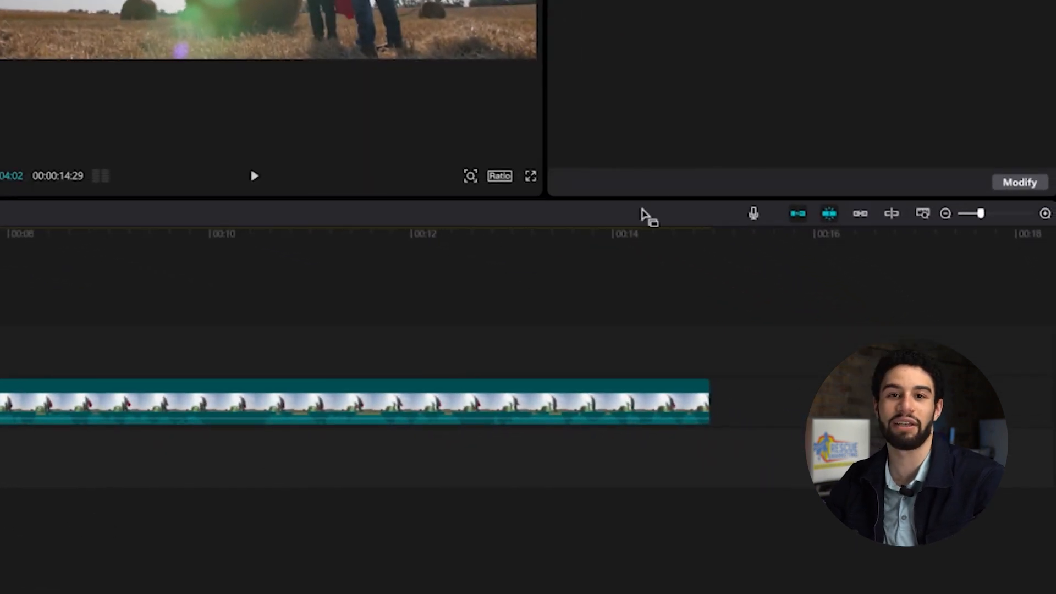
Turn on Arrange layers in this project's settings, save, and select the image clip on the timeline
{"action": "left_click", "coordinate": [1014, 182]}
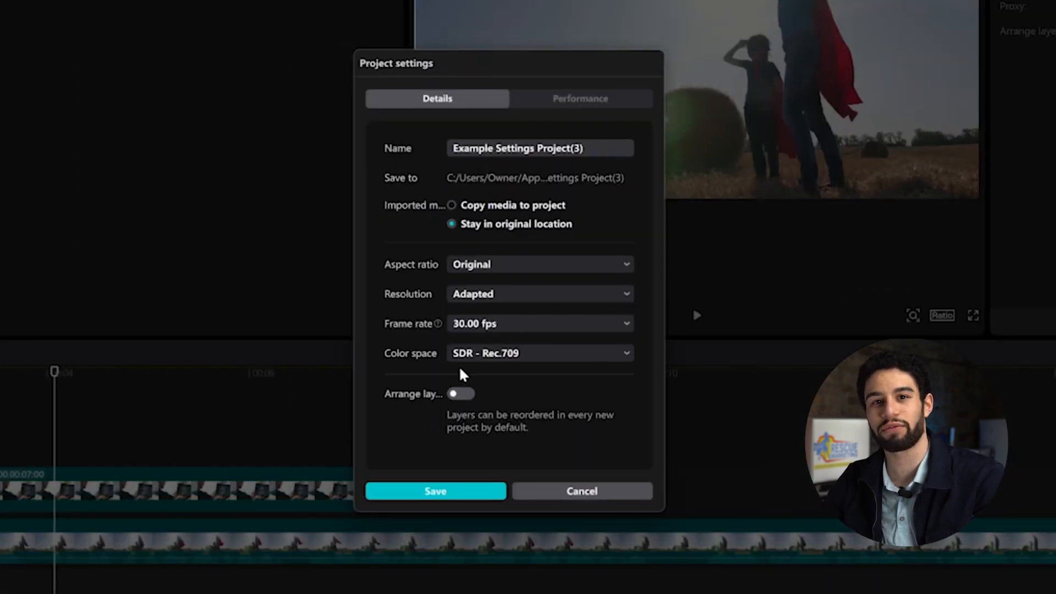
{"action": "left_click", "coordinate": [458, 395]}
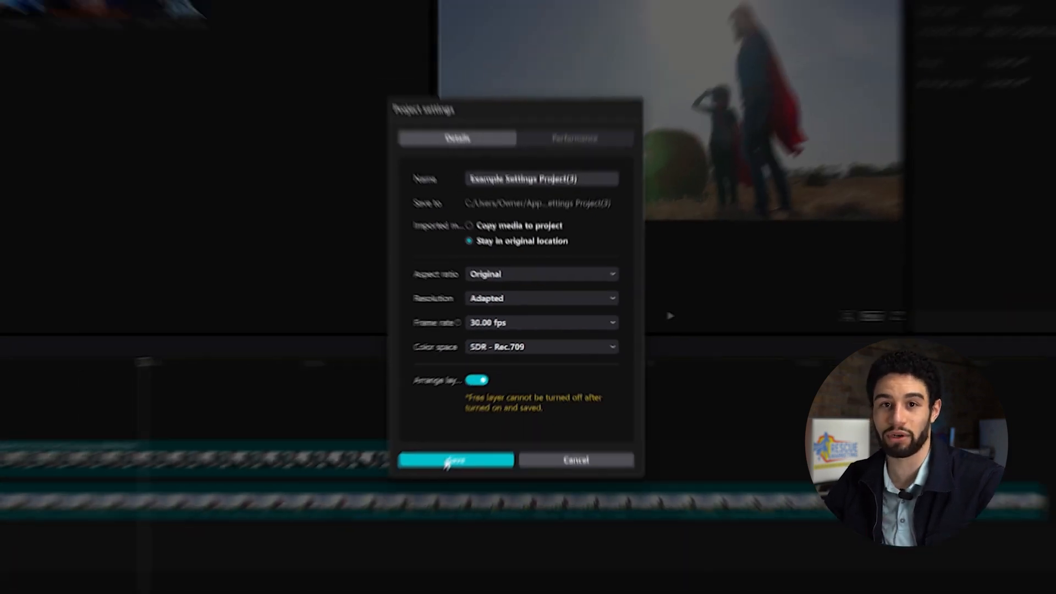
{"action": "left_click", "coordinate": [435, 490]}
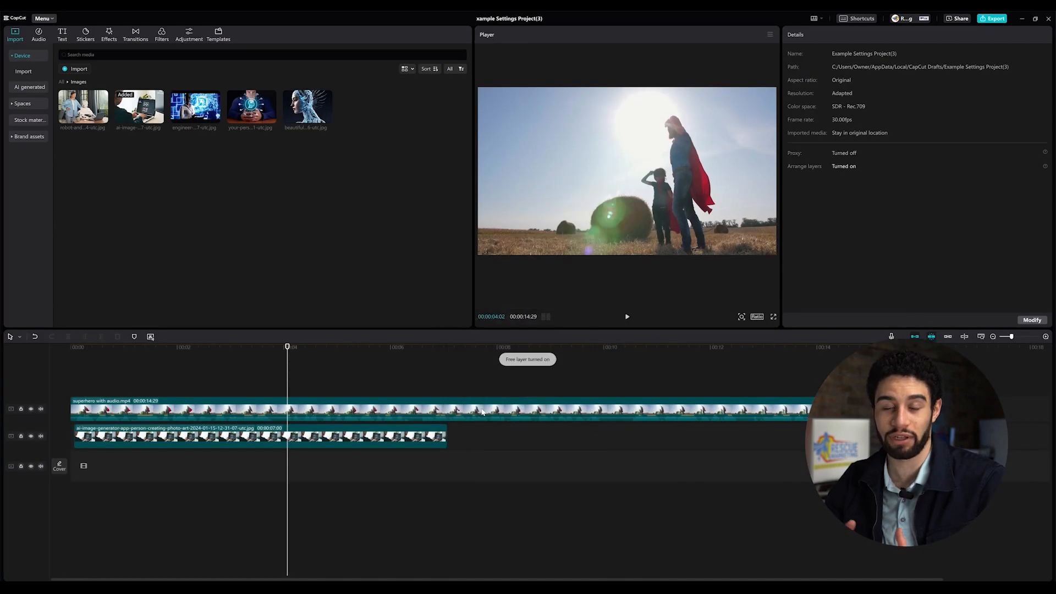
{"action": "left_click", "coordinate": [357, 434]}
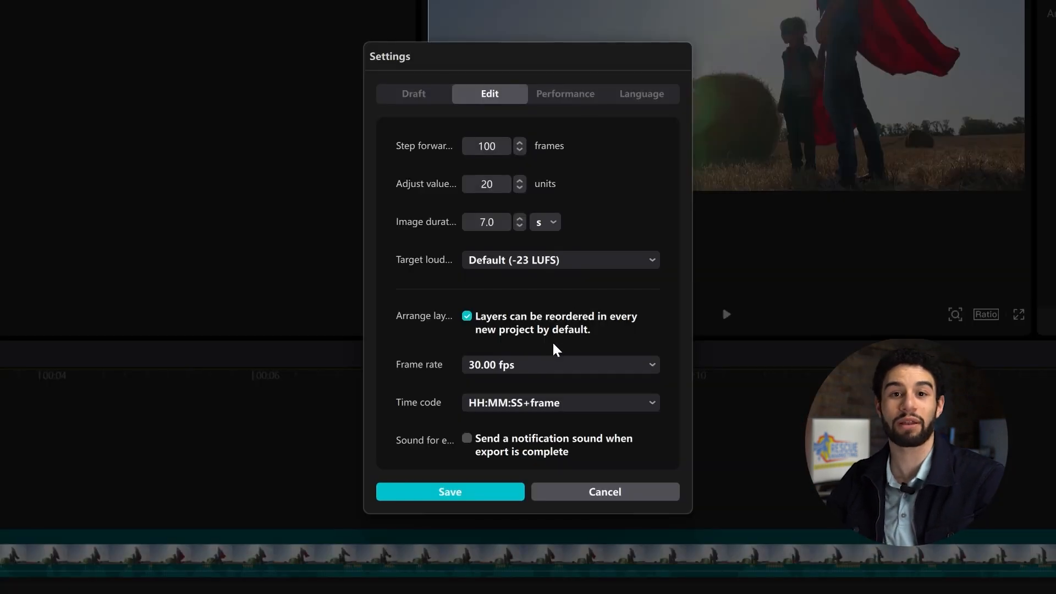
Try the 60.00 fps frame rate and the HH:MM:SS:FF time code in the Edit settings, and return the time code to HH:MM:SS+frame
{"action": "left_click", "coordinate": [533, 343]}
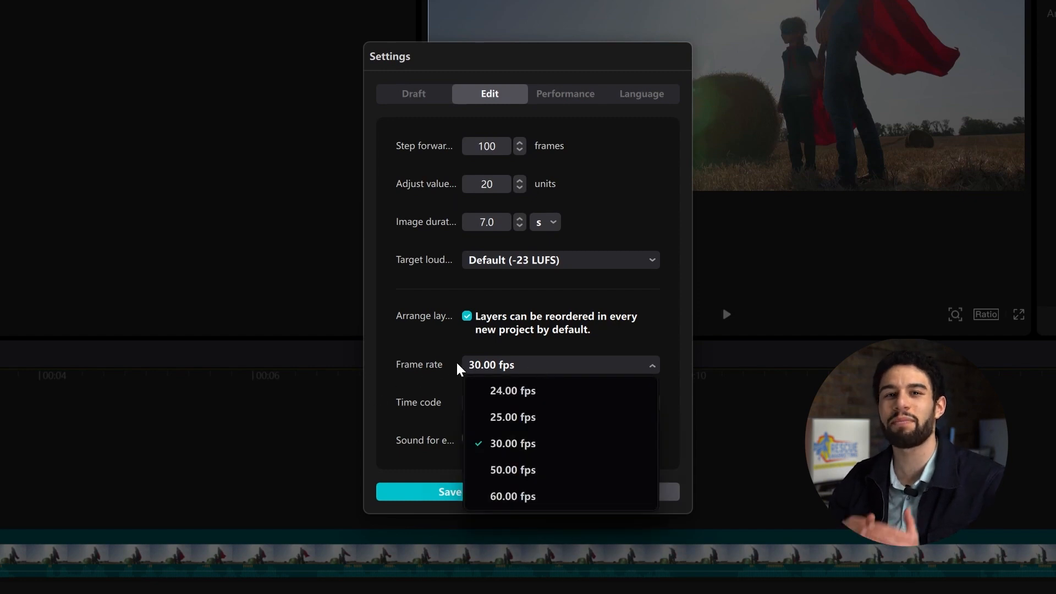
{"action": "left_click", "coordinate": [503, 497]}
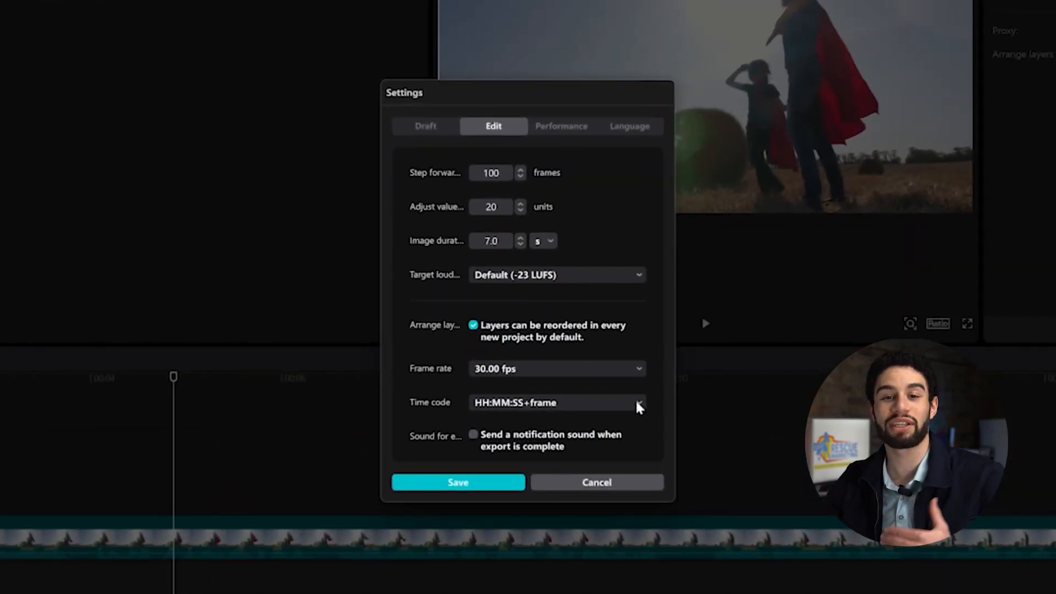
{"action": "left_click", "coordinate": [589, 361]}
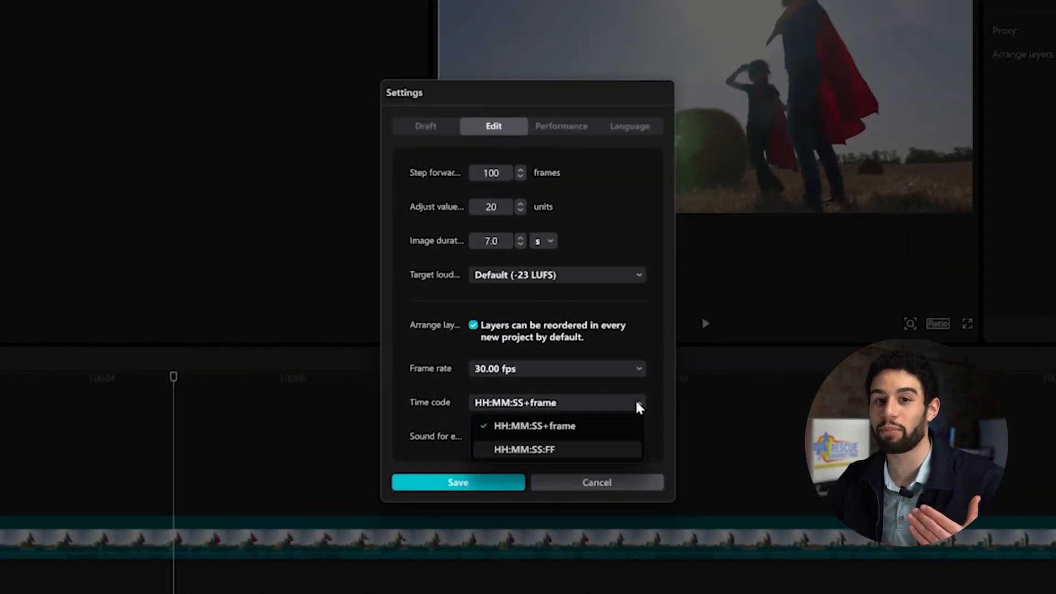
{"action": "left_click", "coordinate": [608, 449]}
{"action": "left_click", "coordinate": [586, 410]}
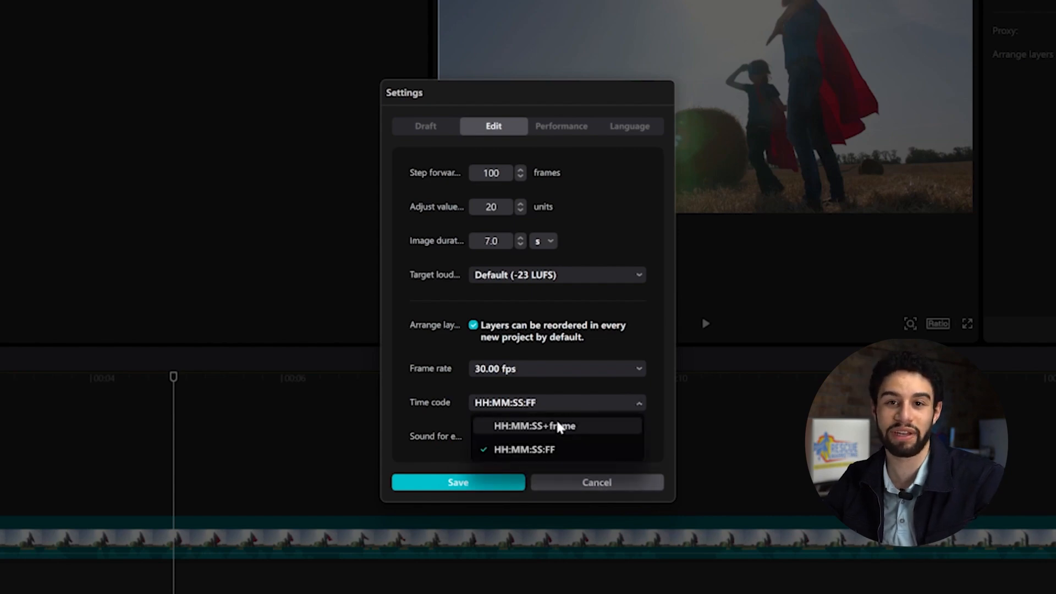
{"action": "left_click", "coordinate": [561, 427]}
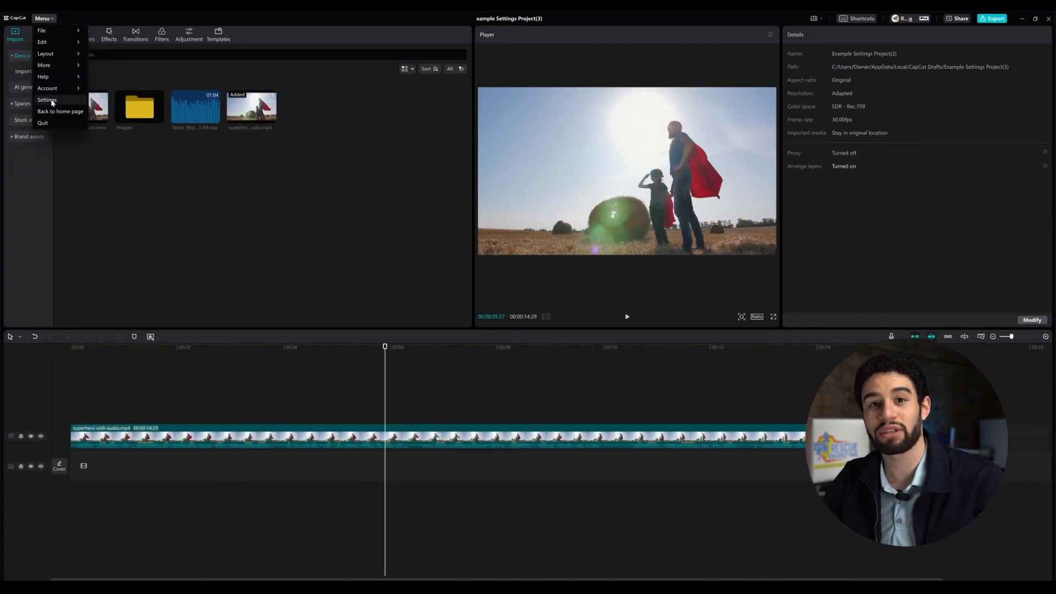
Reopen the Edit settings, set the time code format to HH:MM:SS:FF and save
{"action": "left_click", "coordinate": [60, 98]}
{"action": "left_click", "coordinate": [507, 196]}
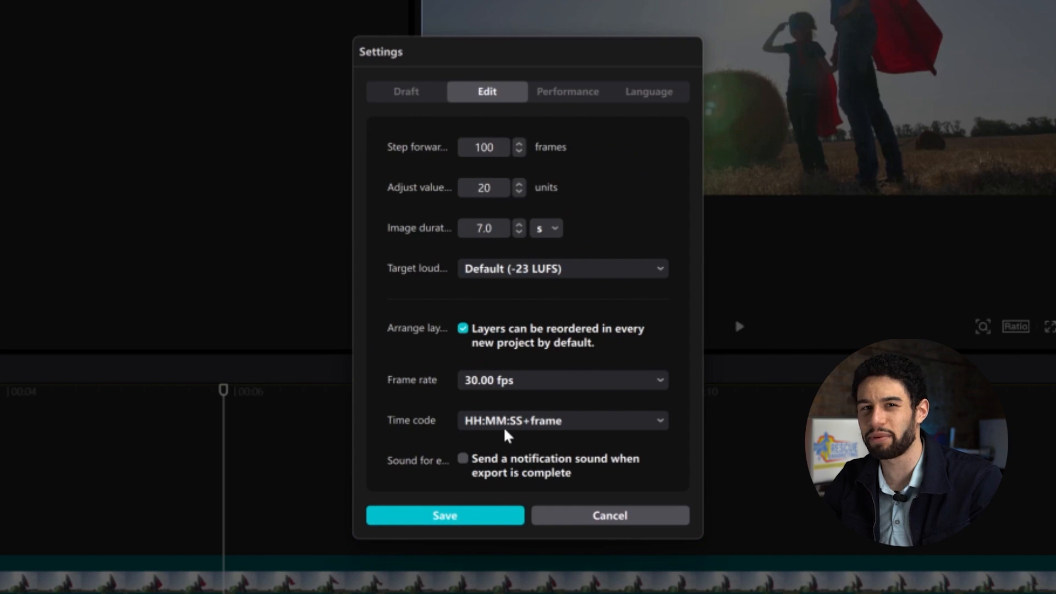
{"action": "left_click", "coordinate": [504, 434]}
{"action": "left_click", "coordinate": [497, 474]}
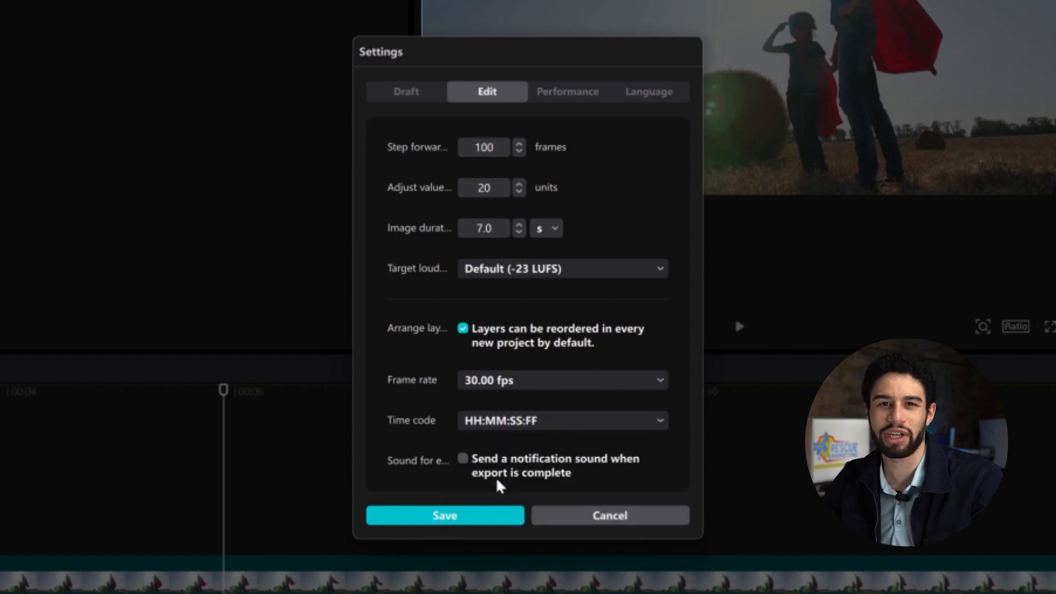
{"action": "left_click", "coordinate": [448, 517]}
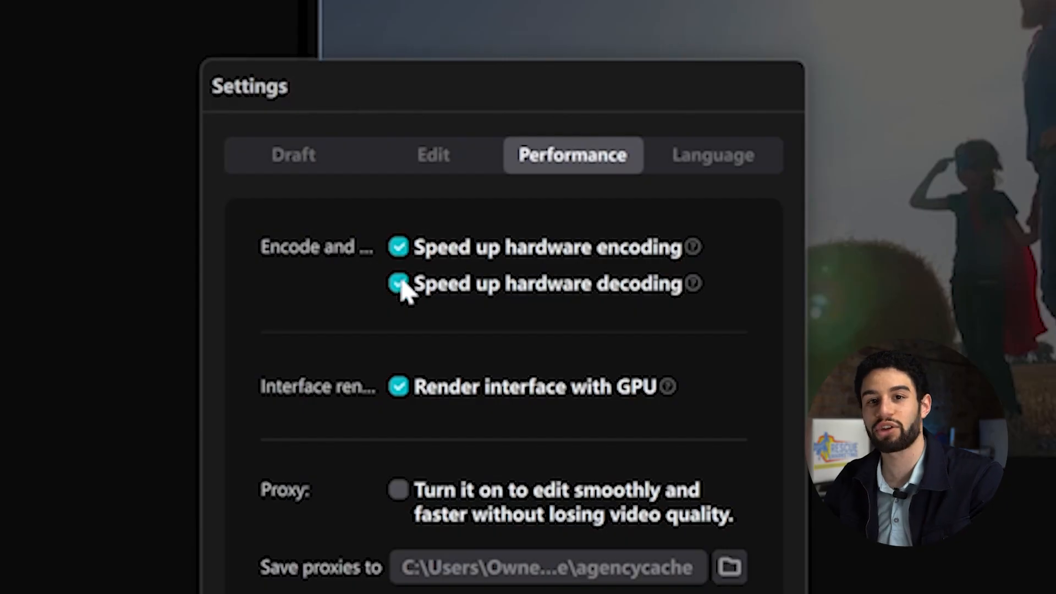
Try turning off Speed up hardware decoding in the Performance settings and read the explanation of Render interface with GPU
{"action": "left_click", "coordinate": [401, 284]}
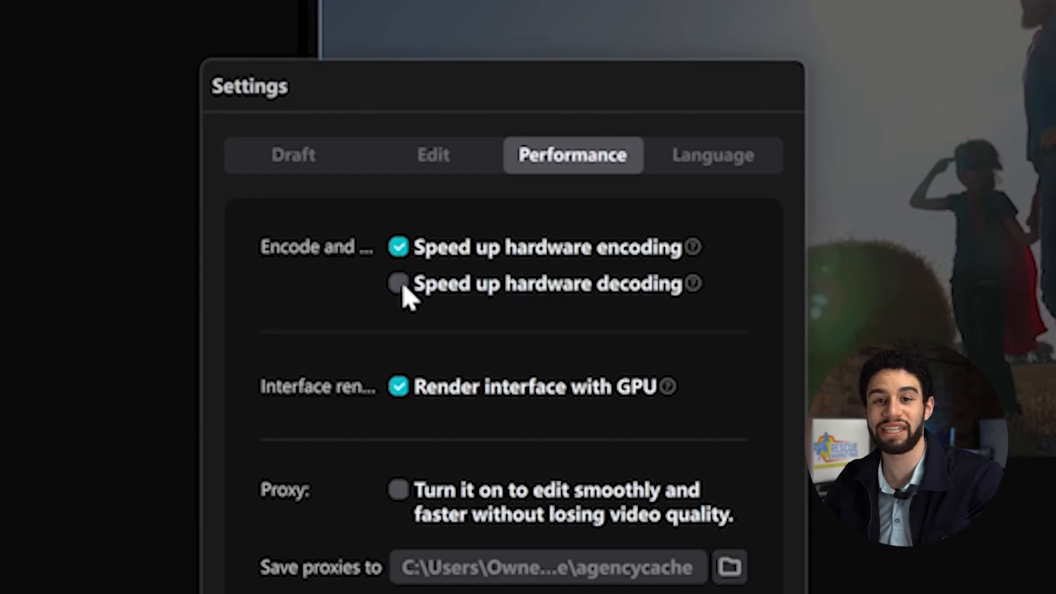
{"action": "mouse_move", "coordinate": [668, 388]}
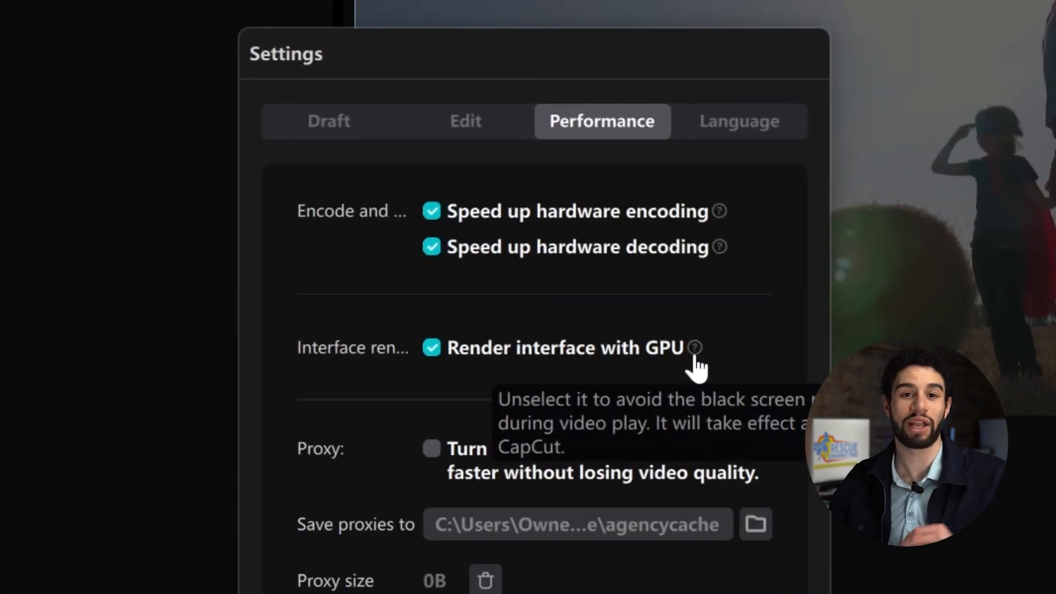